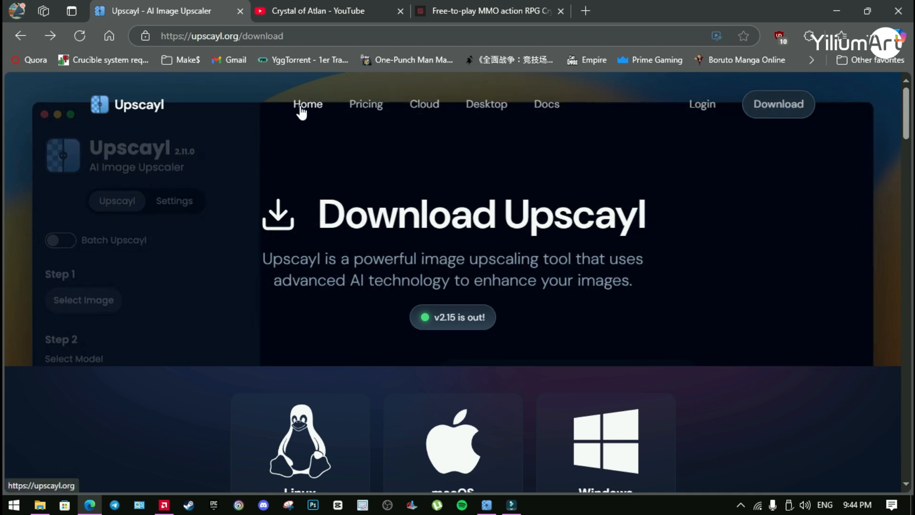
Open the Upscayl home page and compare the starry mountain sample image before and after upscaling
click(301, 107)
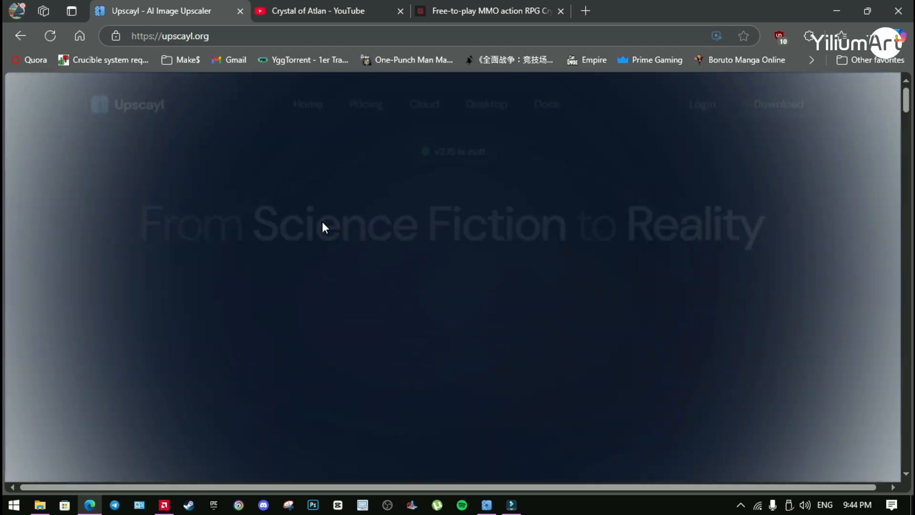
scroll(323, 222, down, 2)
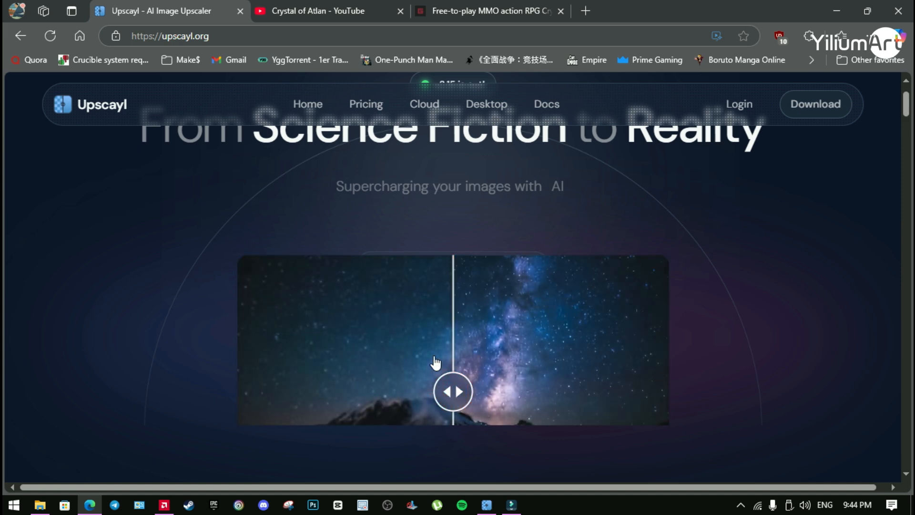
mouse_move(456, 383)
mouse_down()
mouse_move(639, 388)
mouse_move(506, 401)
mouse_move(380, 389)
mouse_move(466, 388)
mouse_up()
scroll(439, 371, down, 2)
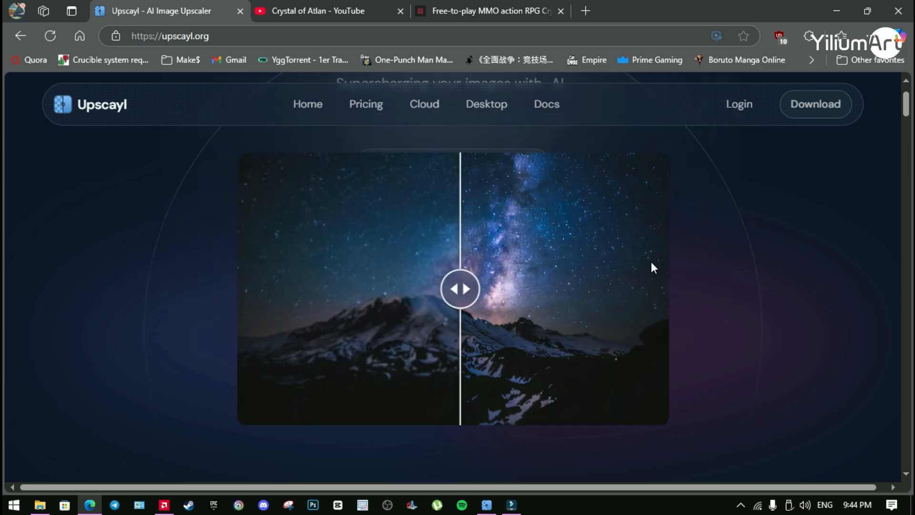
Open the Upscayl download page and review the Linux, macOS and Windows download options
click(817, 114)
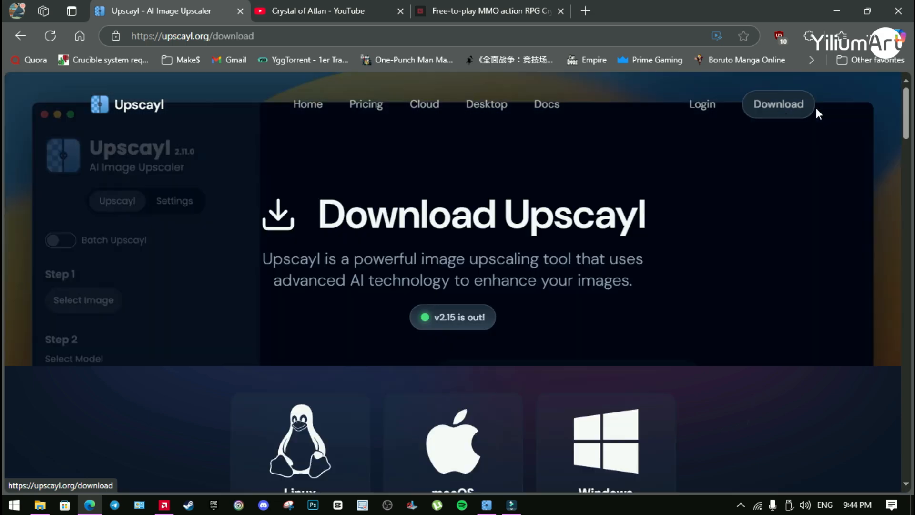
scroll(355, 338, down, 3)
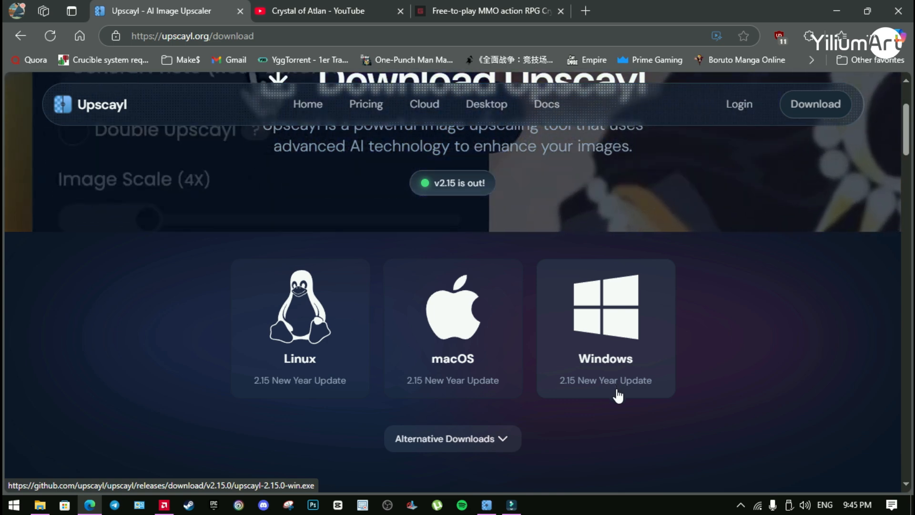
scroll(621, 392, down, 3)
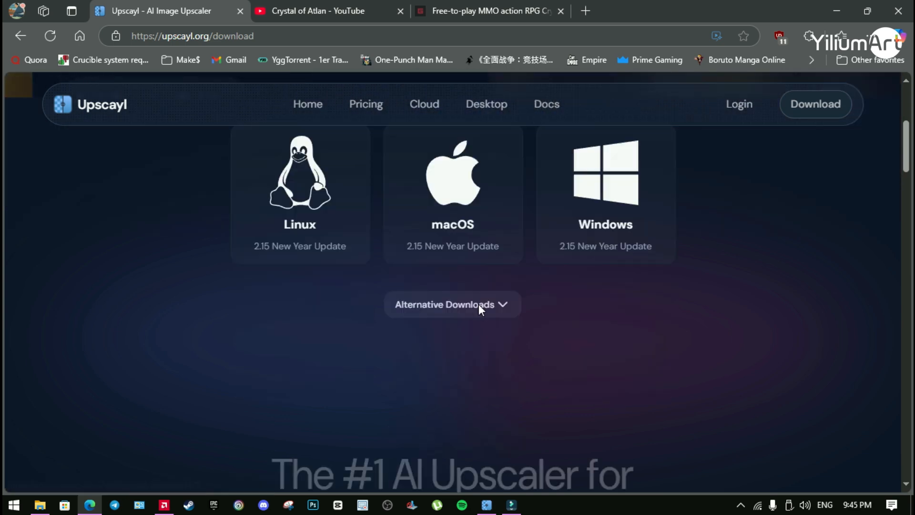
Examine the alternative downloads for Linux, macOS and Windows, and close the list without choosing one
click(479, 305)
scroll(499, 272, down, 2)
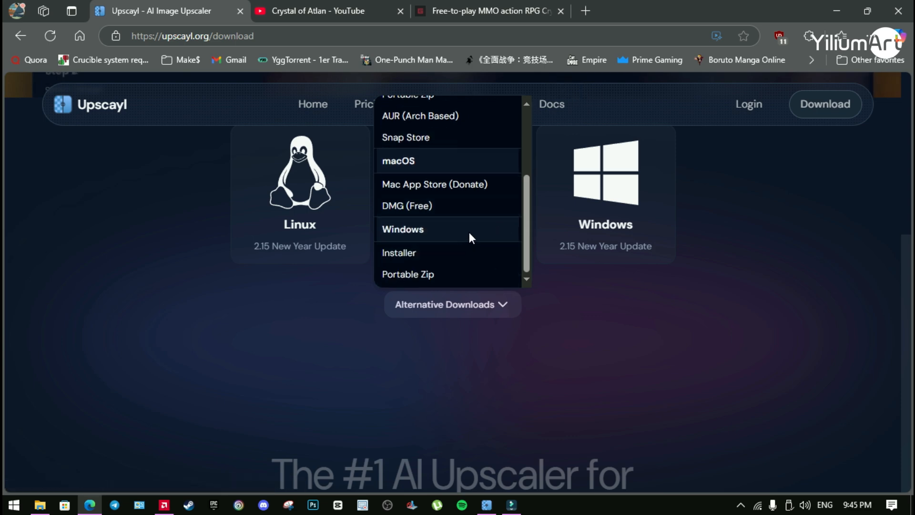
scroll(470, 233, up, 3)
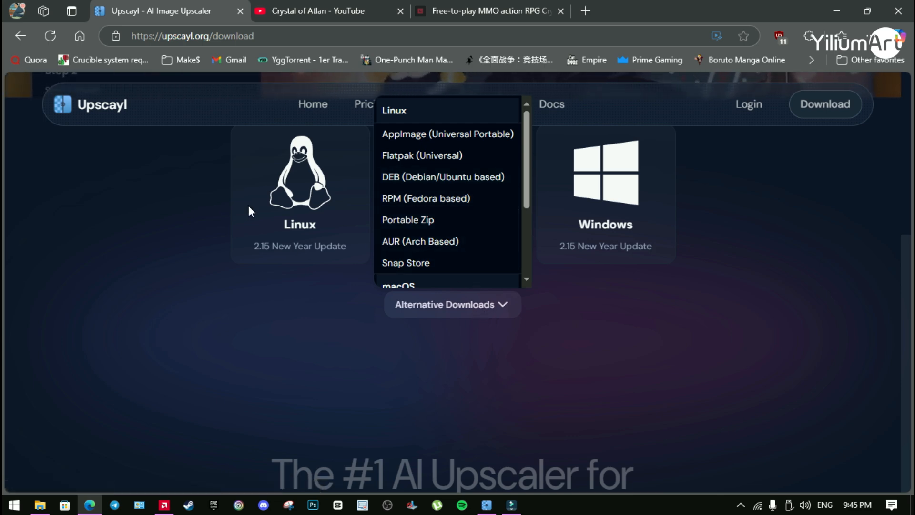
click(501, 305)
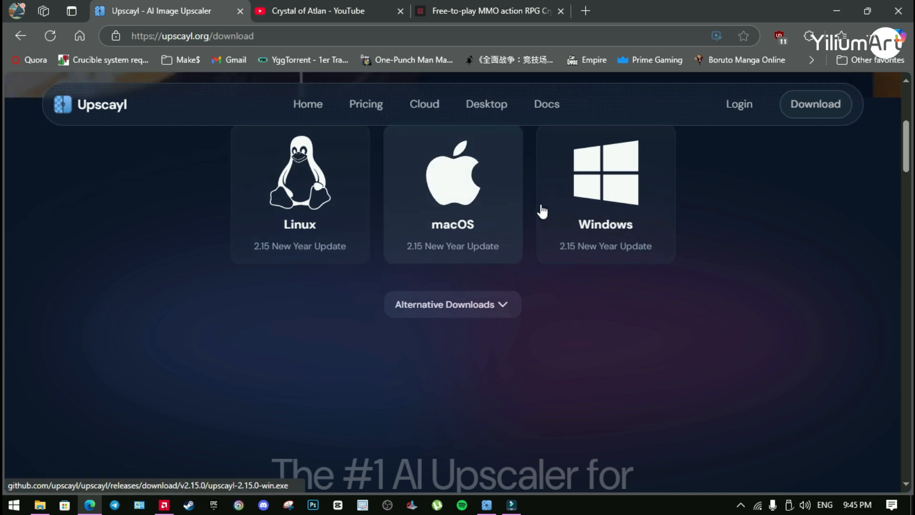
scroll(477, 286, up, 1)
click(501, 370)
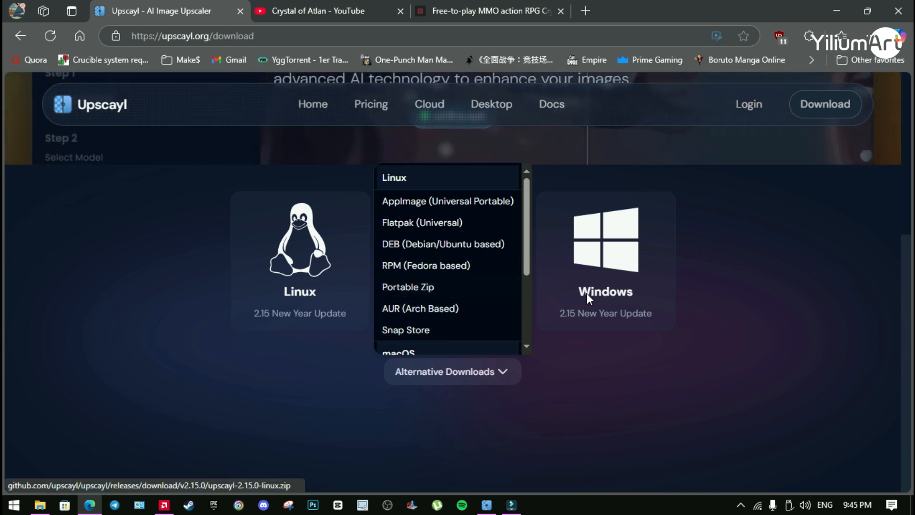
click(708, 277)
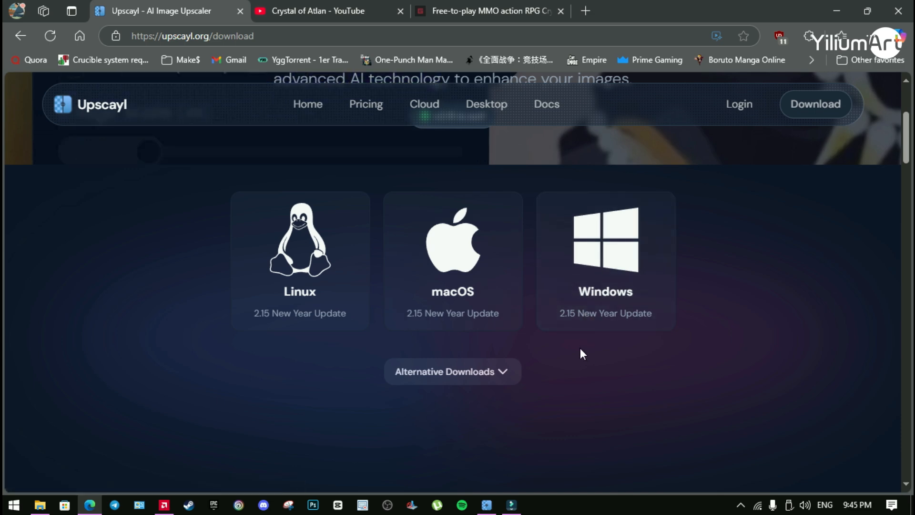
Switch to the Upscayl desktop app and turn off Batch Upscayl
click(487, 507)
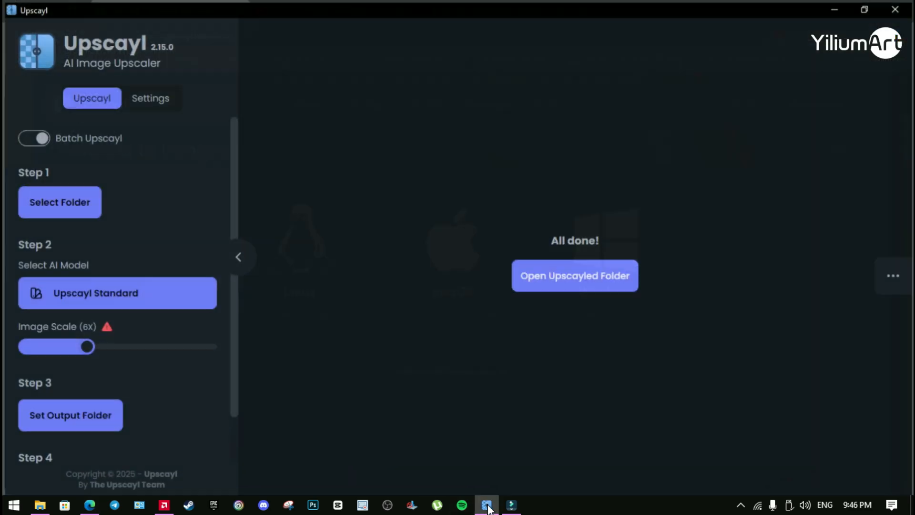
click(35, 138)
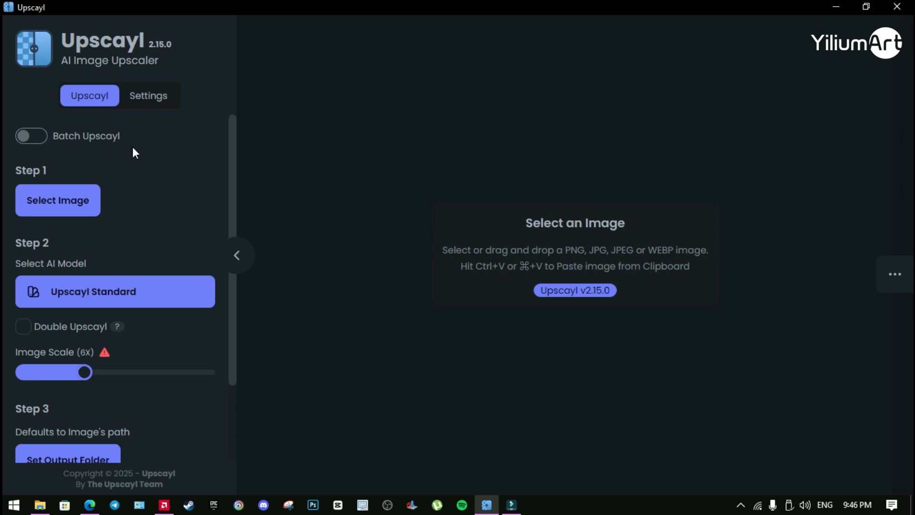
Set the Upscayl interface language to Français in the settings
click(160, 107)
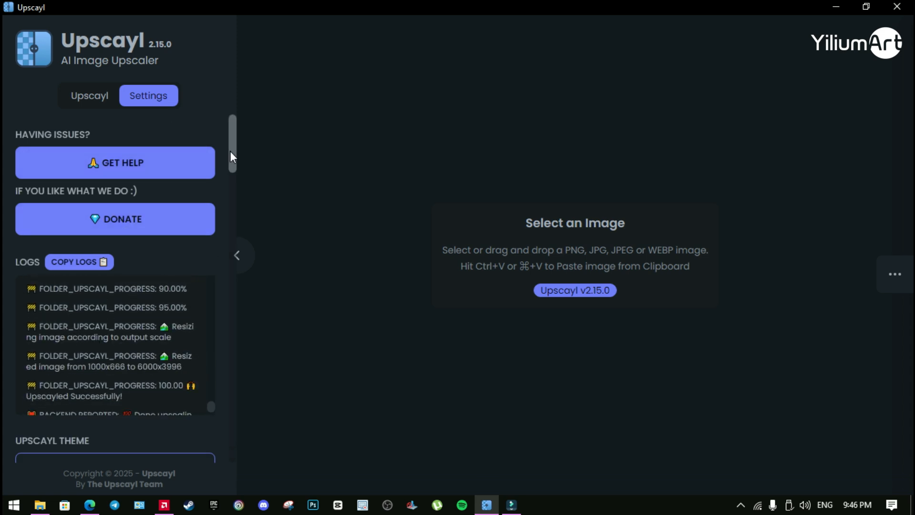
drag(230, 150, 212, 209)
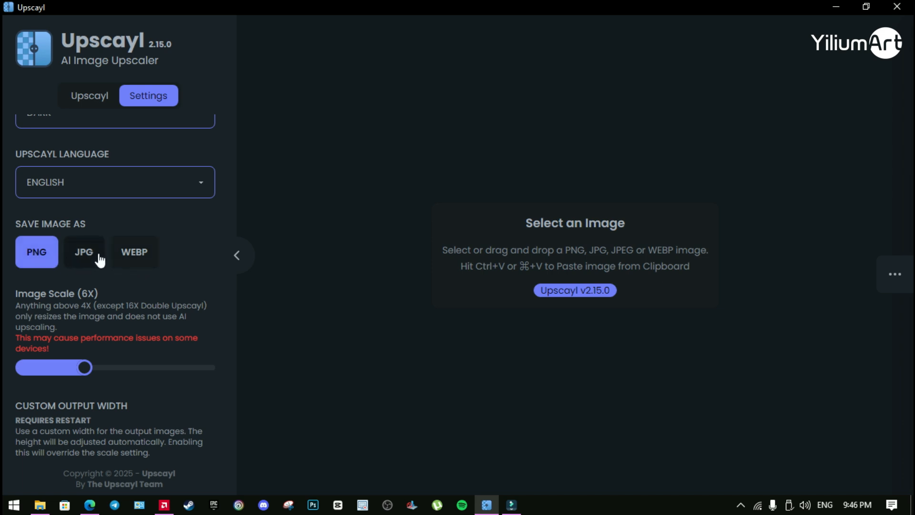
click(200, 187)
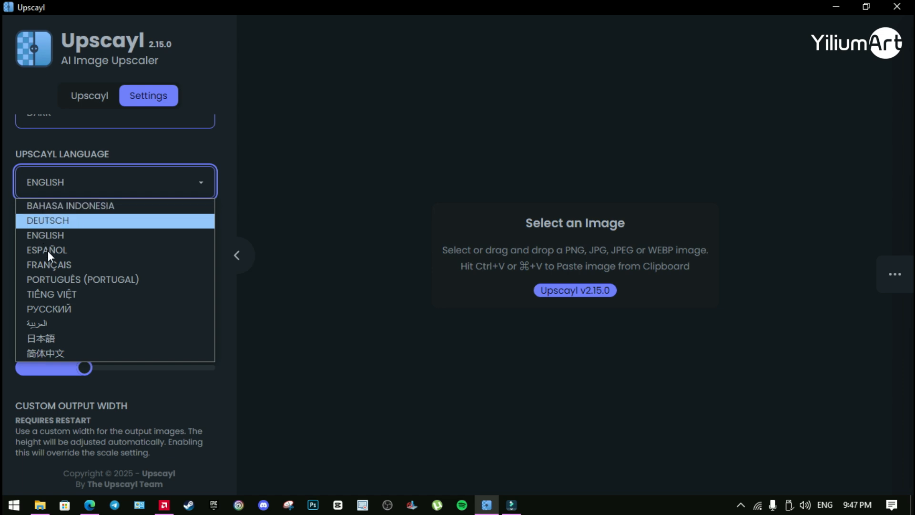
click(52, 264)
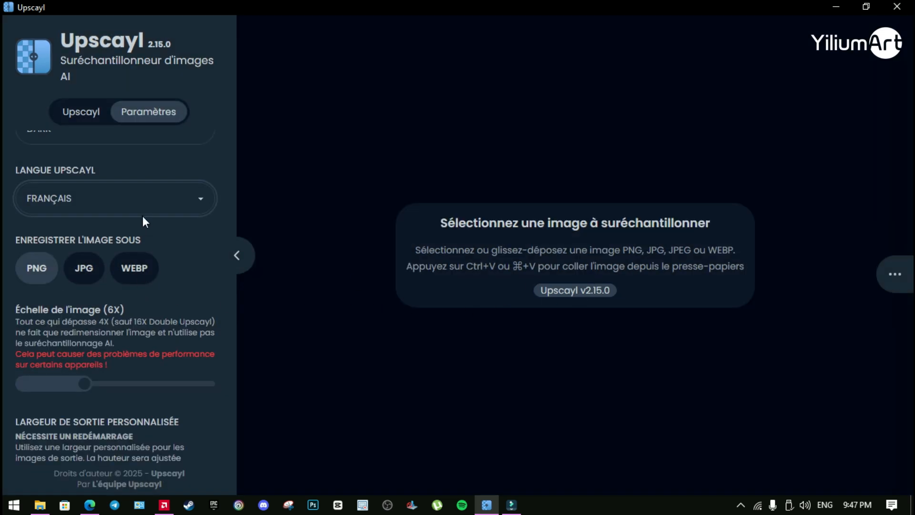
scroll(142, 212, down, 2)
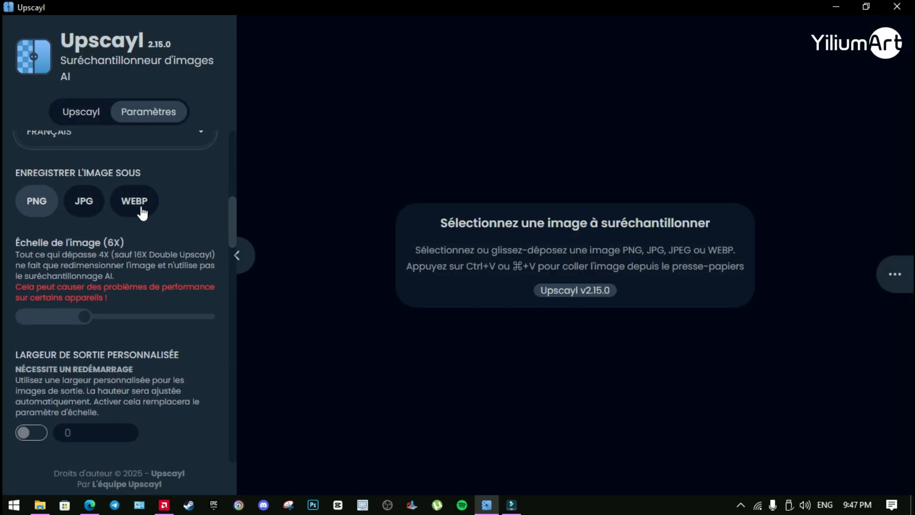
click(82, 116)
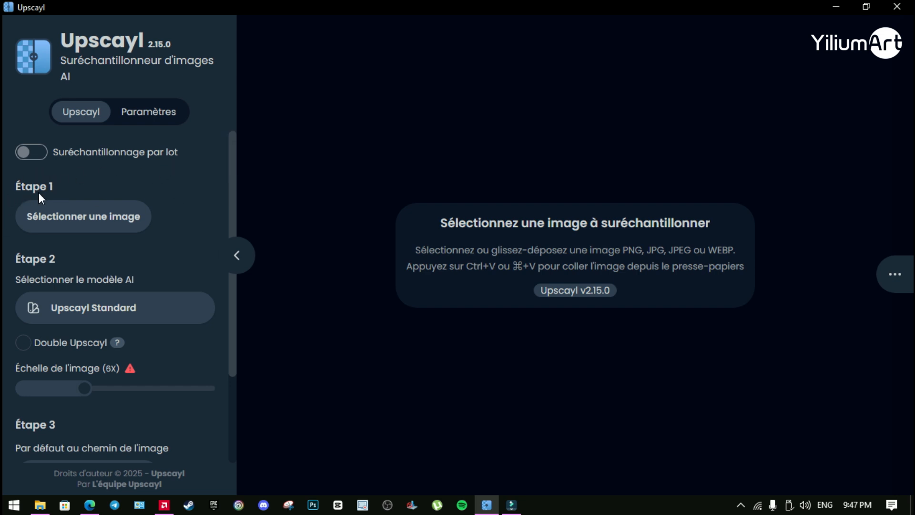
click(117, 224)
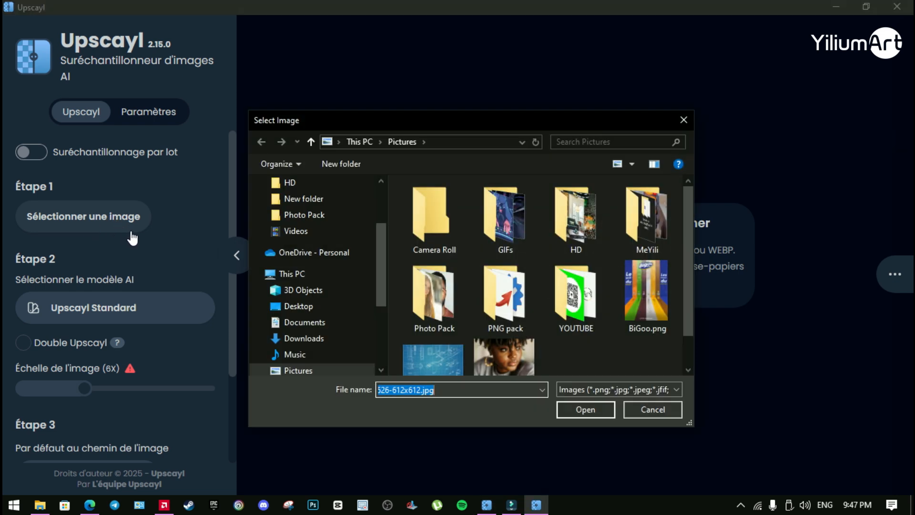
click(517, 362)
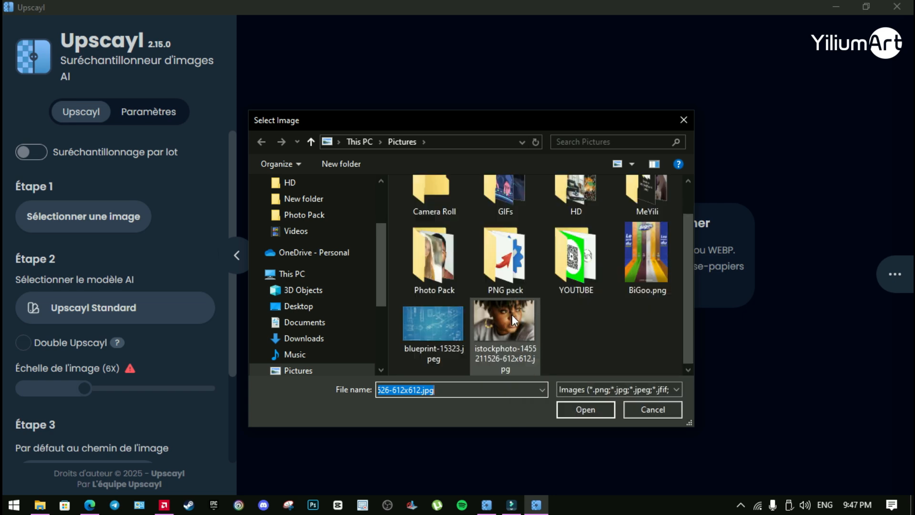
double_click(509, 323)
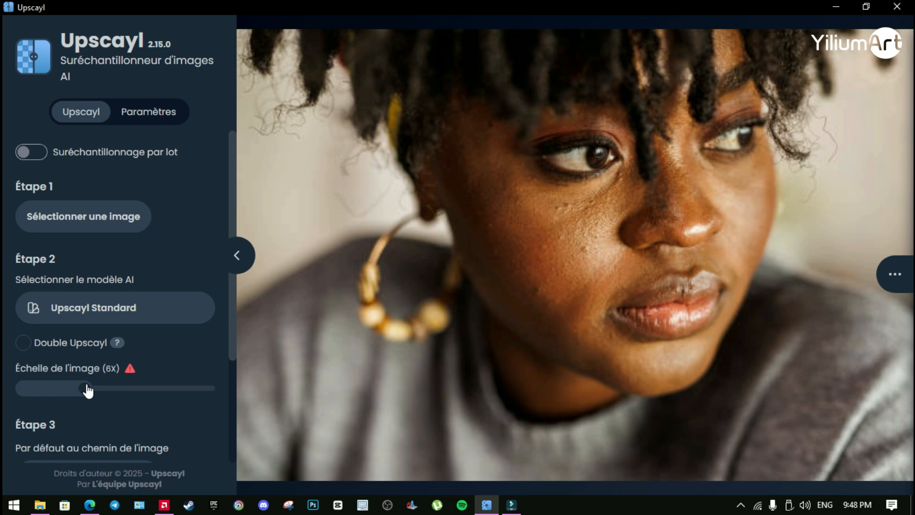
Try image scales of 16X and 5X, and return the scale to 6X
drag(88, 390, 221, 395)
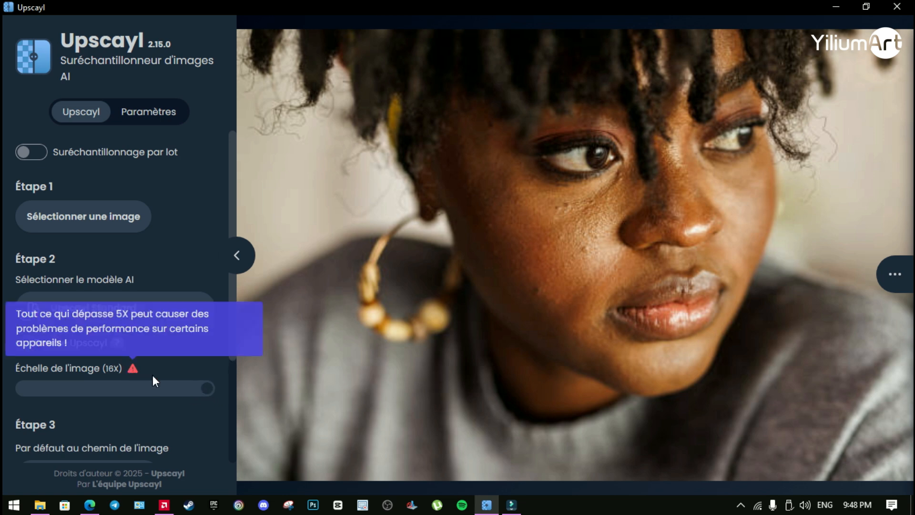
drag(209, 389, 77, 399)
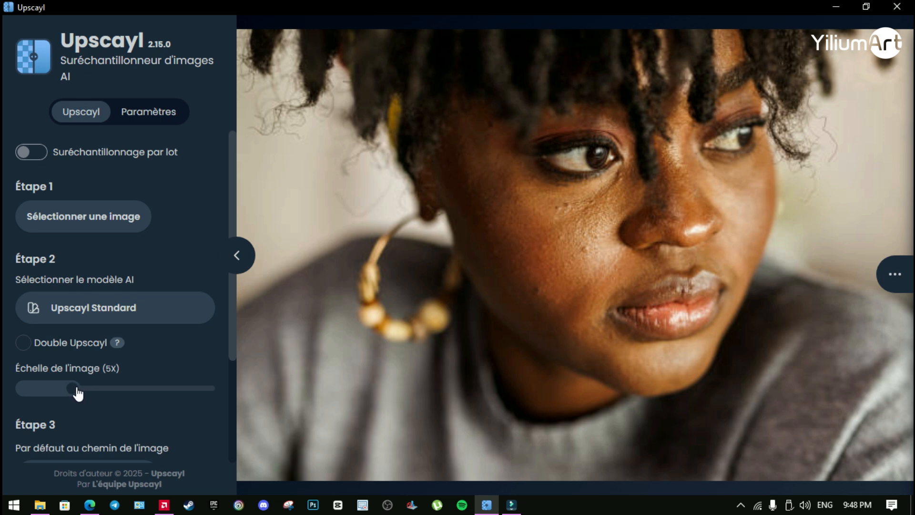
click(84, 393)
Set the output folder for the upscaled image to Pictures
scroll(107, 378, down, 3)
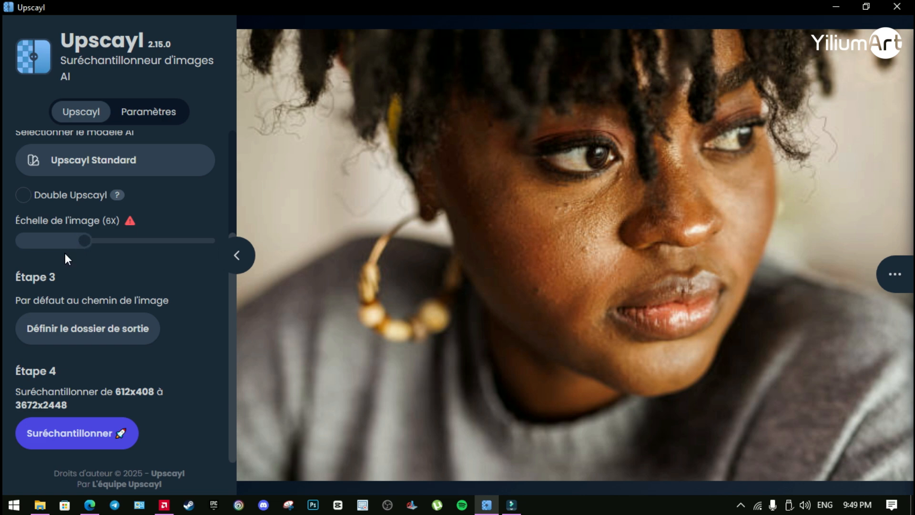
click(135, 336)
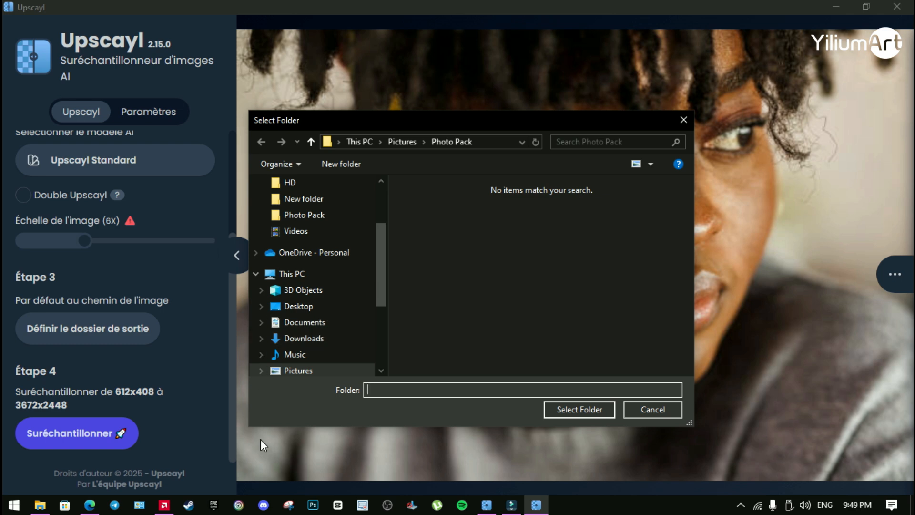
click(315, 368)
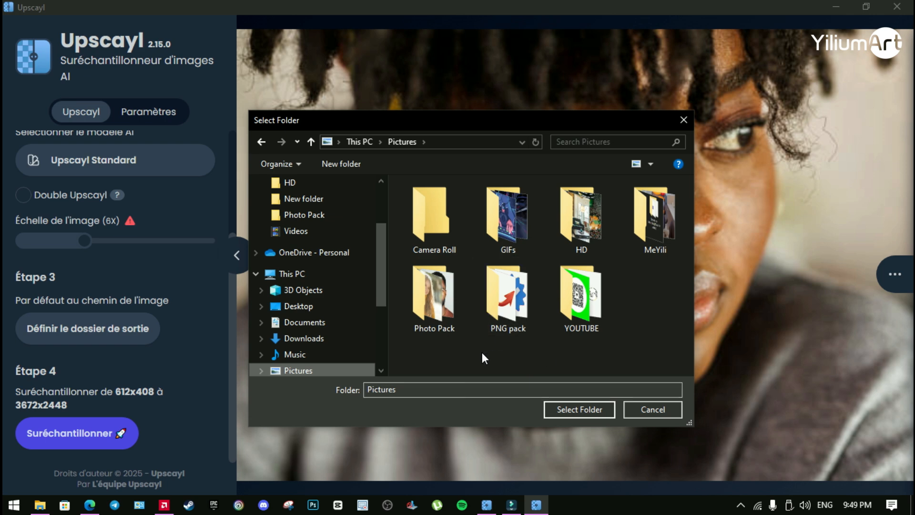
click(579, 409)
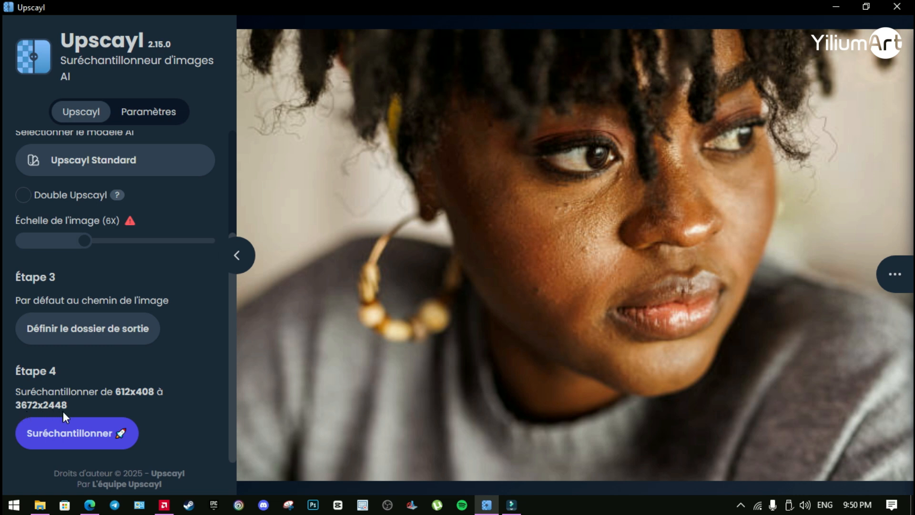
Upscale the portrait and sweep the comparison divider across it to compare the result with the original
click(56, 434)
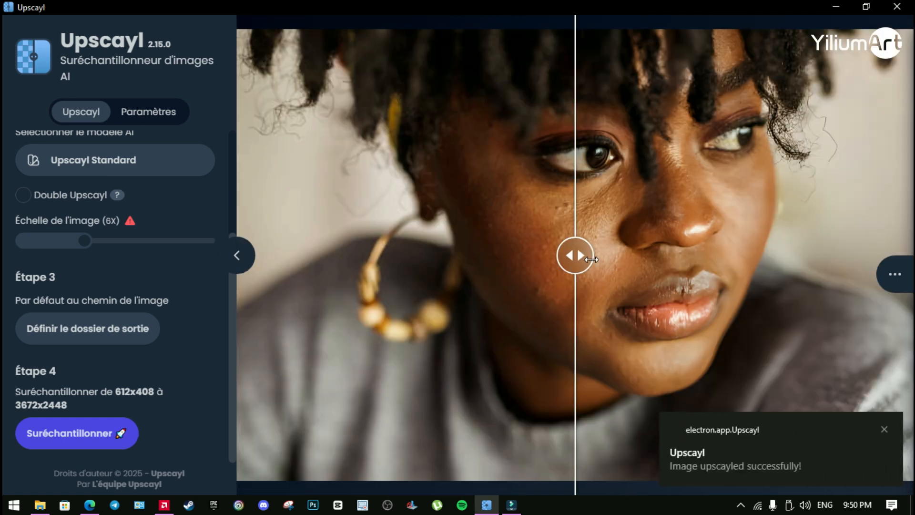
drag(592, 260, 524, 411)
drag(382, 418, 228, 425)
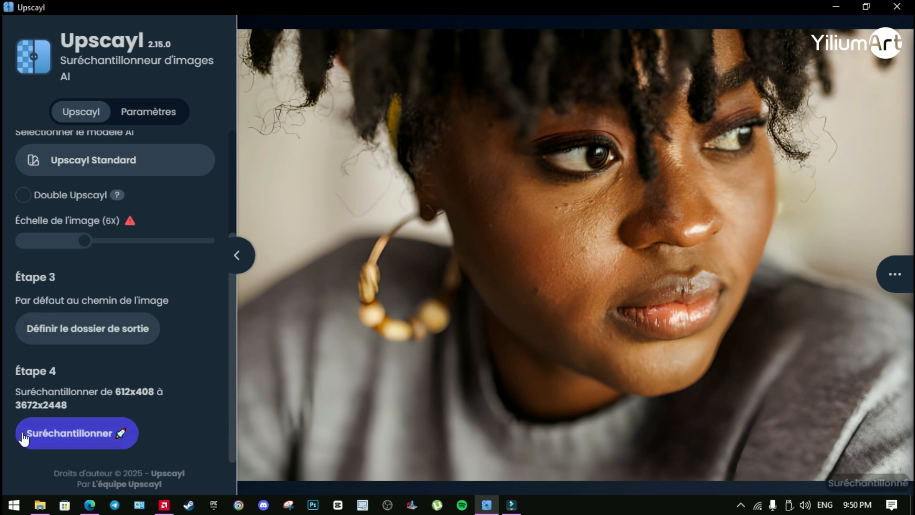
Open the upscaled 6x portrait from the Pictures folder in File Explorer and inspect its facial detail up close
click(40, 505)
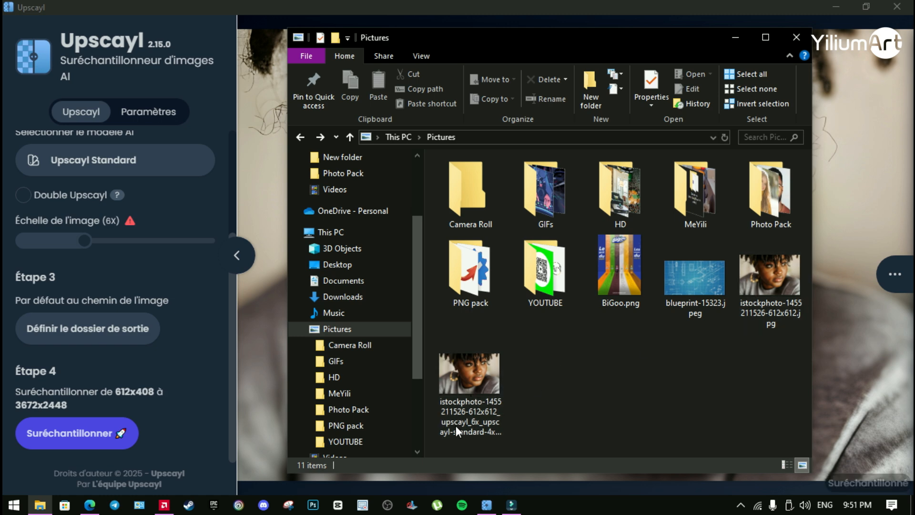
mouse_move(471, 419)
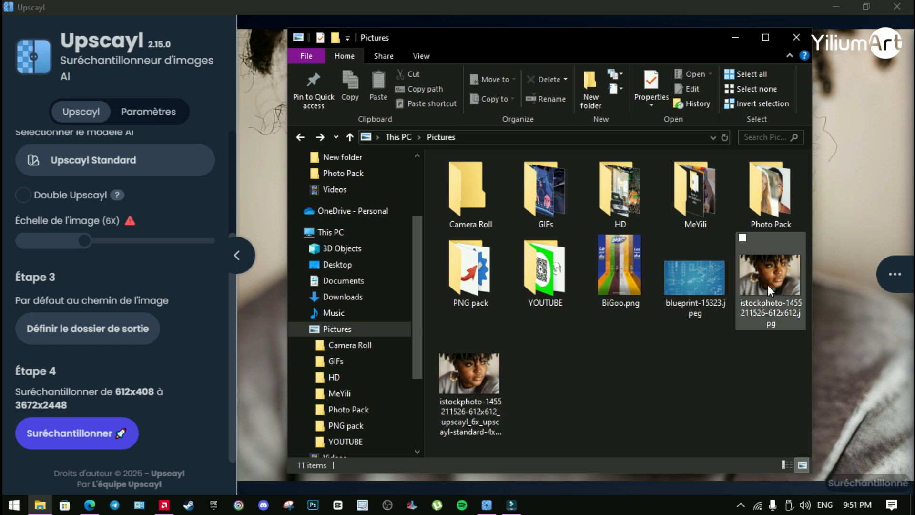
mouse_move(758, 295)
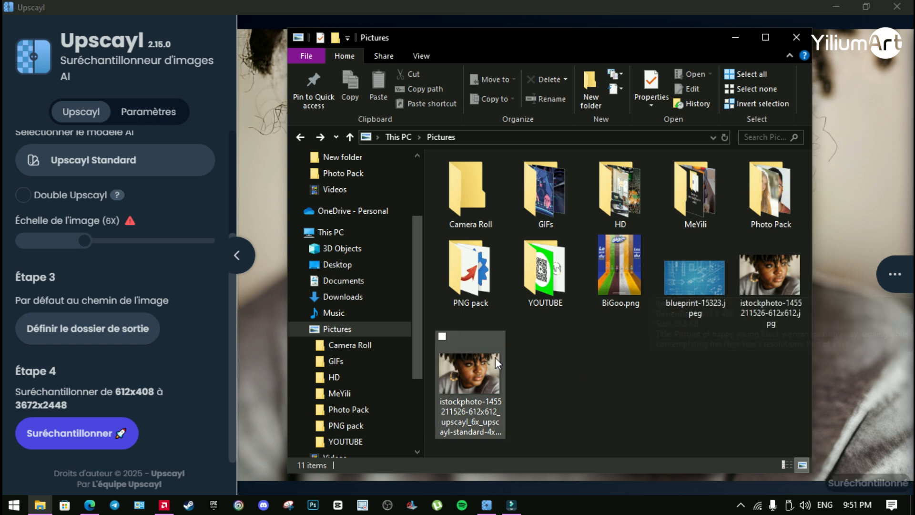
double_click(485, 372)
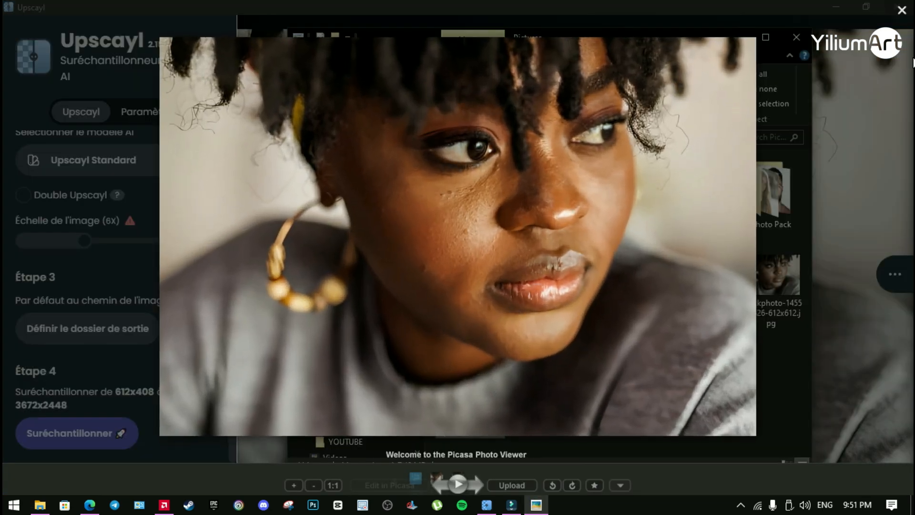
scroll(633, 197, up, 4)
scroll(628, 204, down, 3)
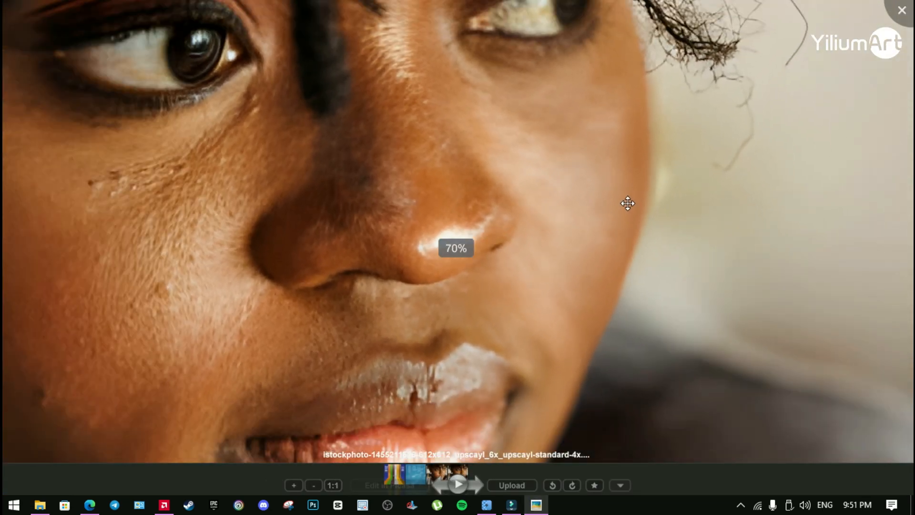
Examine the skin around the nose and cheek of the upscaled portrait up close, and close the photo viewer
scroll(628, 204, up, 3)
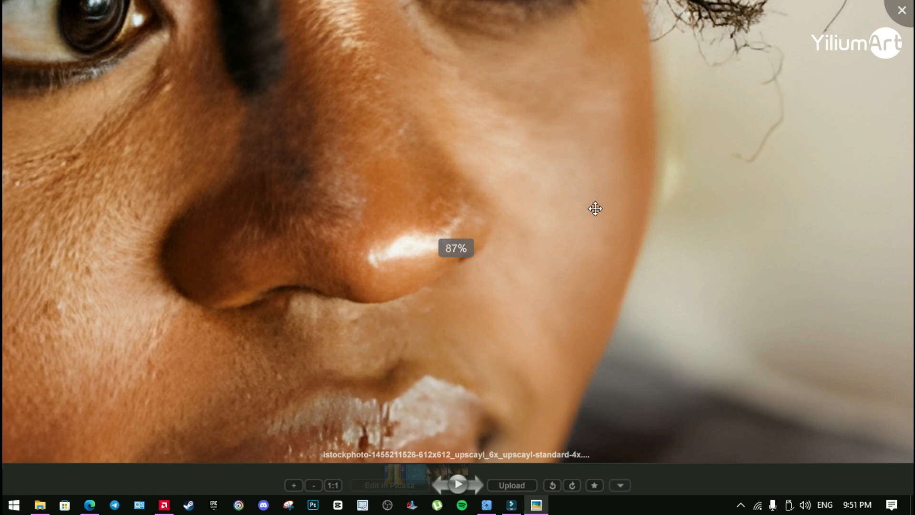
scroll(595, 208, down, 5)
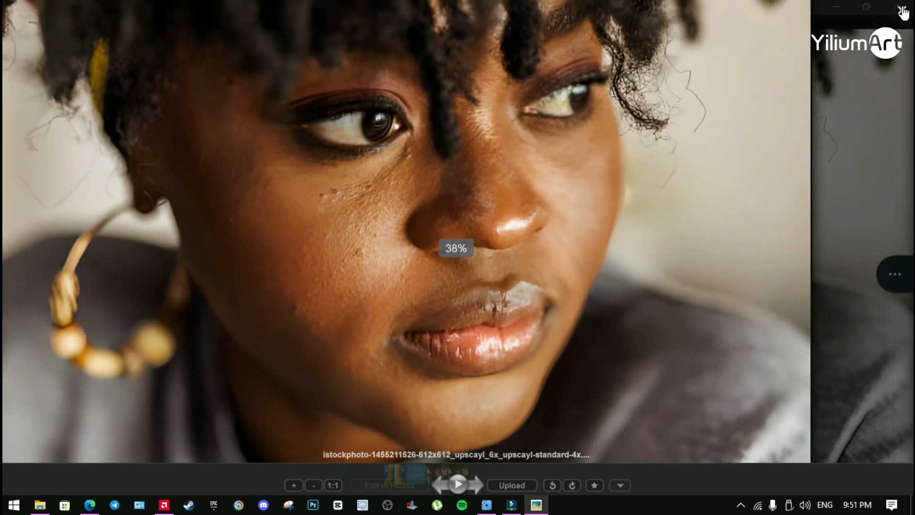
click(902, 10)
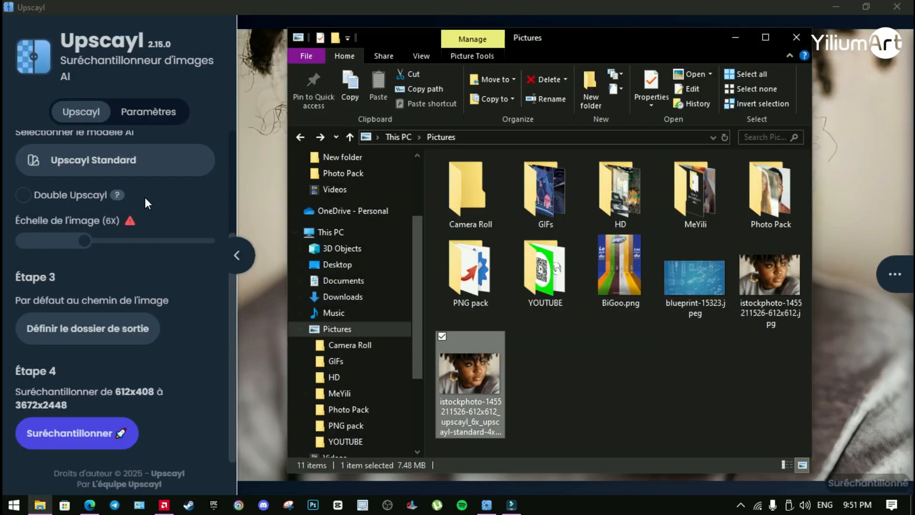
Return to Upscayl and turn on batch upscaling (Suréchantillonnage par lot)
click(668, 7)
scroll(199, 301, up, 3)
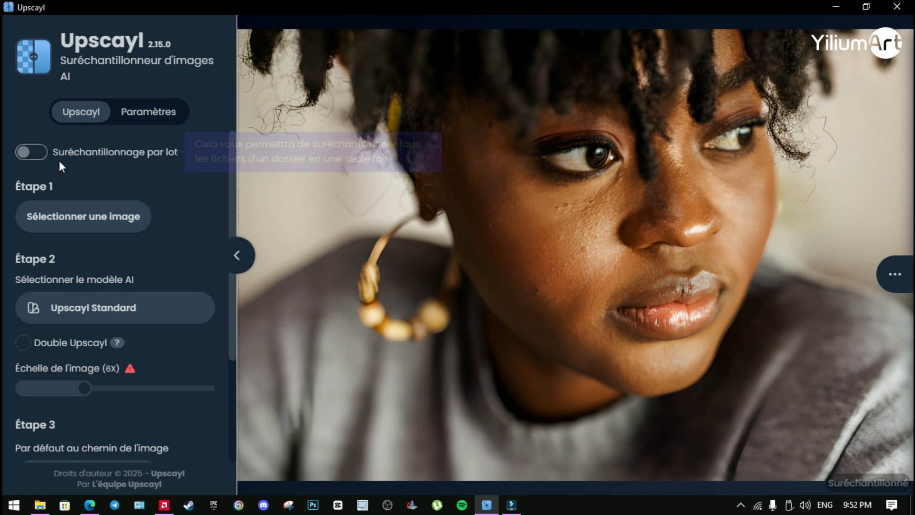
mouse_move(87, 152)
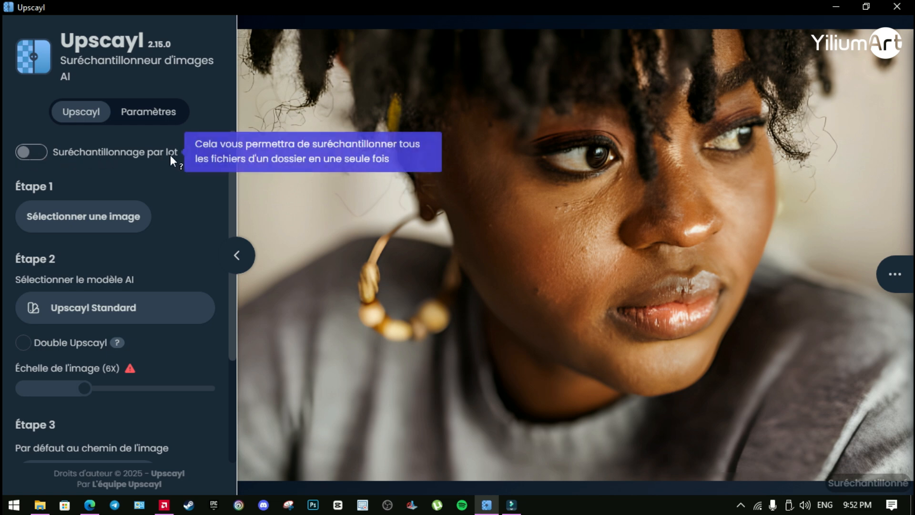
click(27, 153)
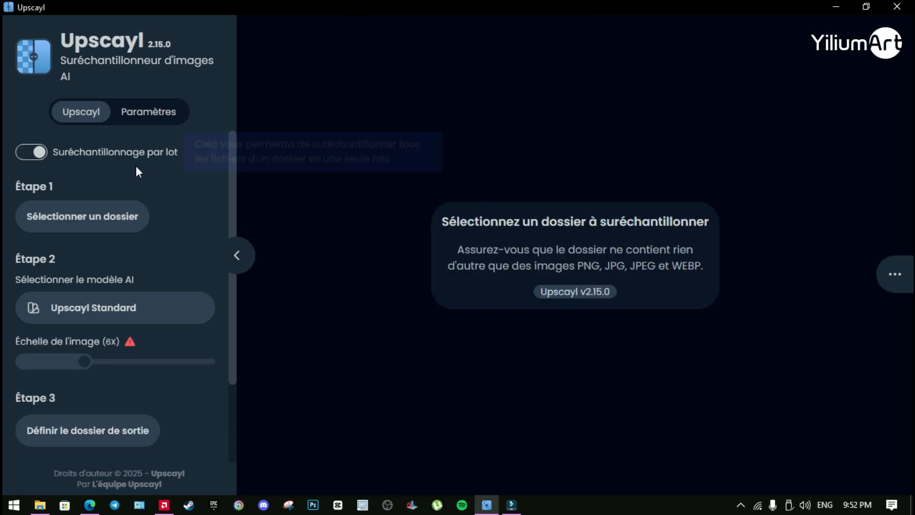
mouse_move(142, 157)
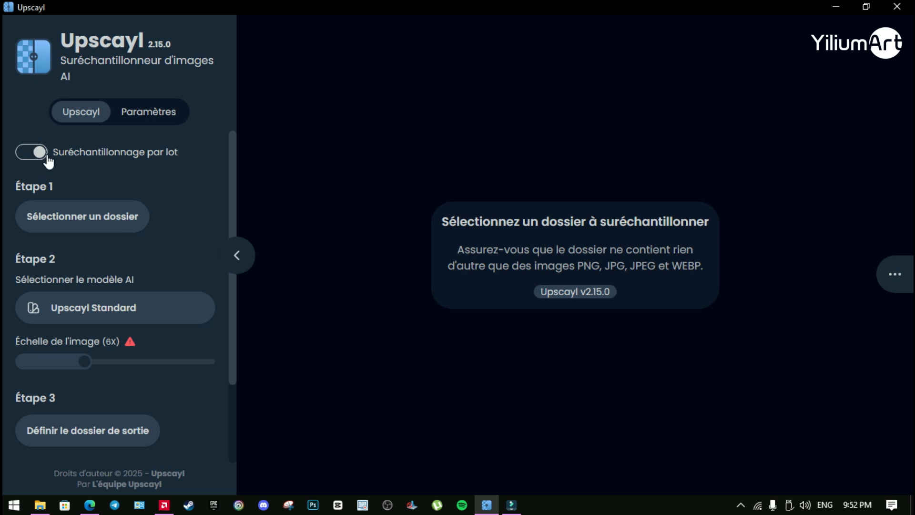
mouse_move(55, 230)
Look through the images in the Photo Pack folder of Pictures in File Explorer, and minimize the window
click(40, 505)
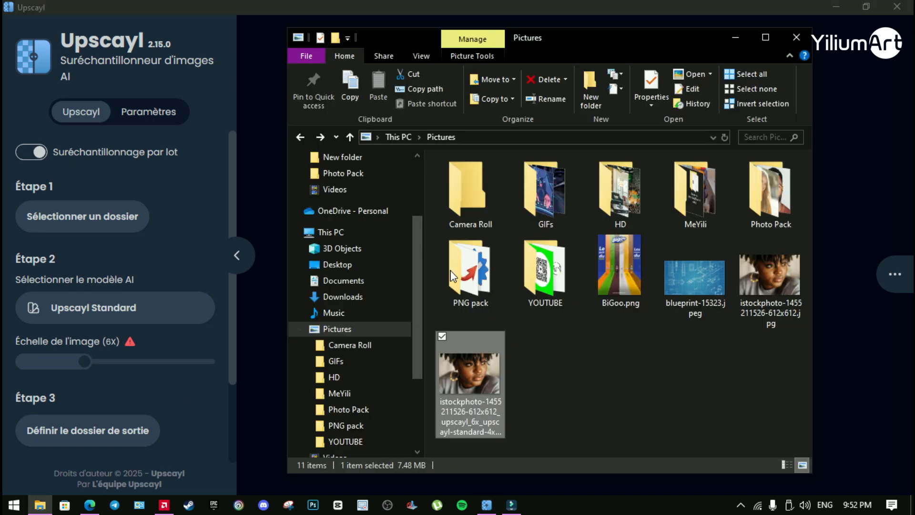
double_click(785, 193)
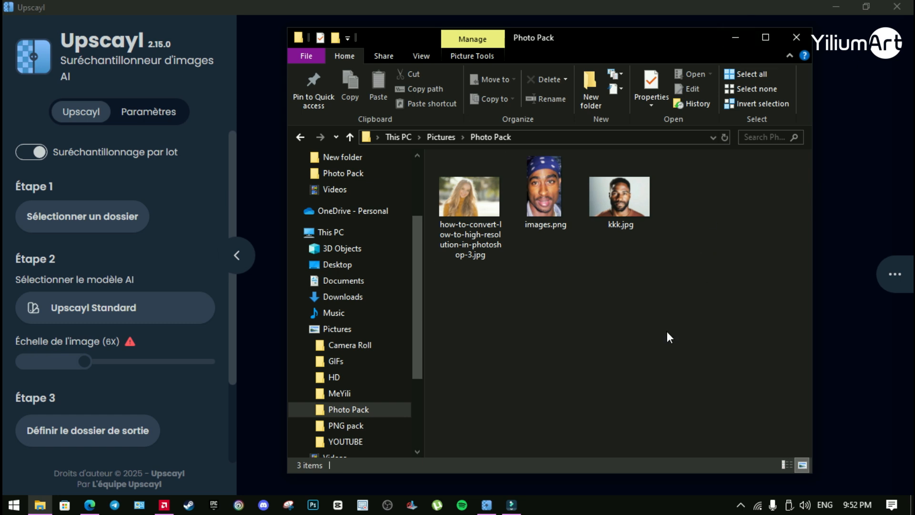
click(735, 36)
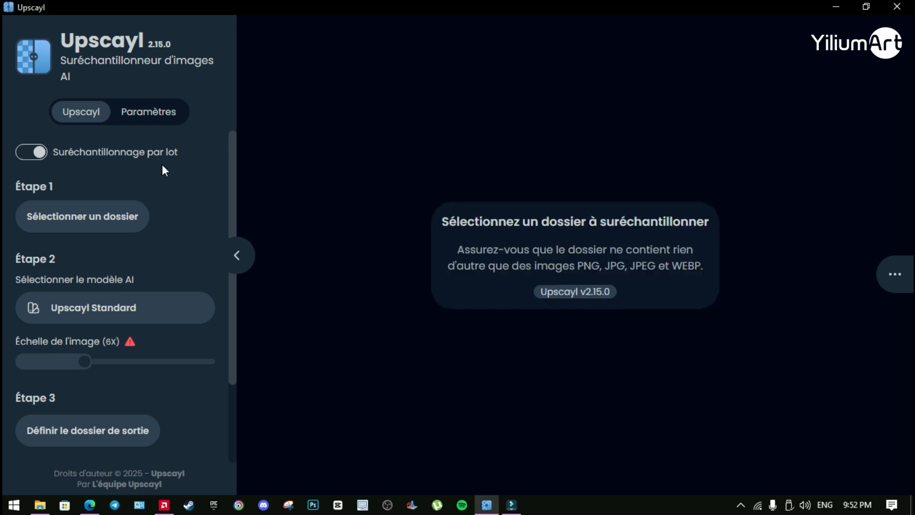
Switch batch upscaling off and on again, and select the Photo Pack folder in Pictures as the source folder
click(30, 156)
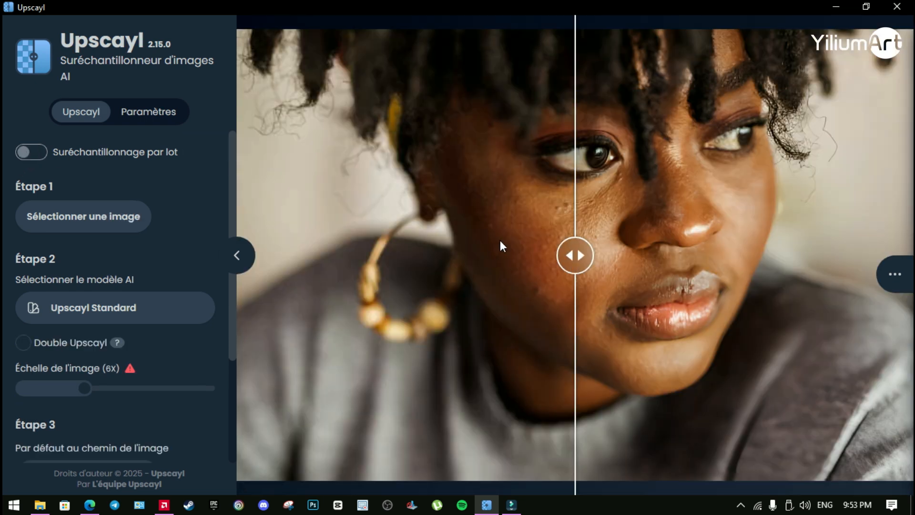
click(23, 153)
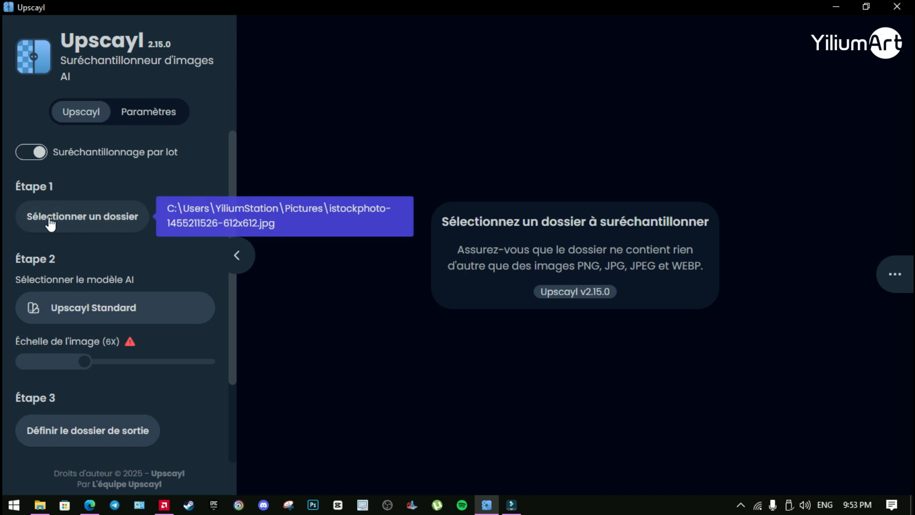
click(69, 228)
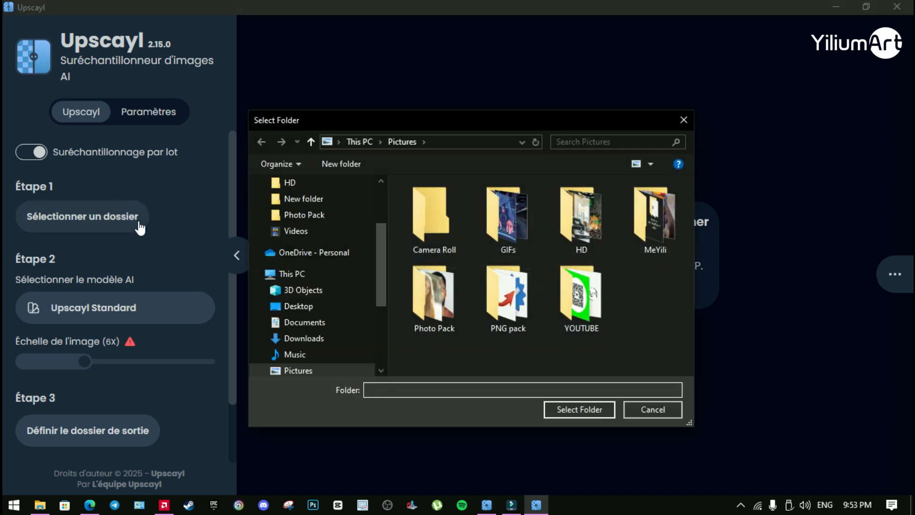
click(436, 296)
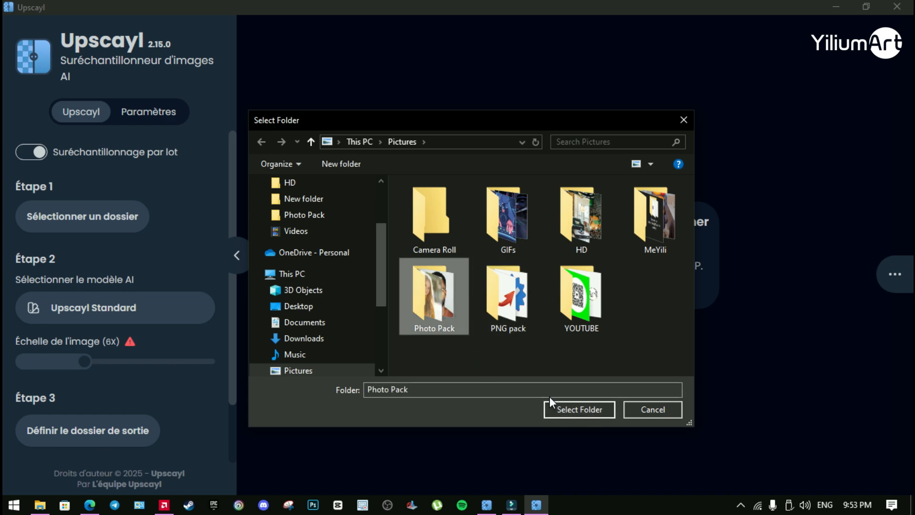
click(589, 409)
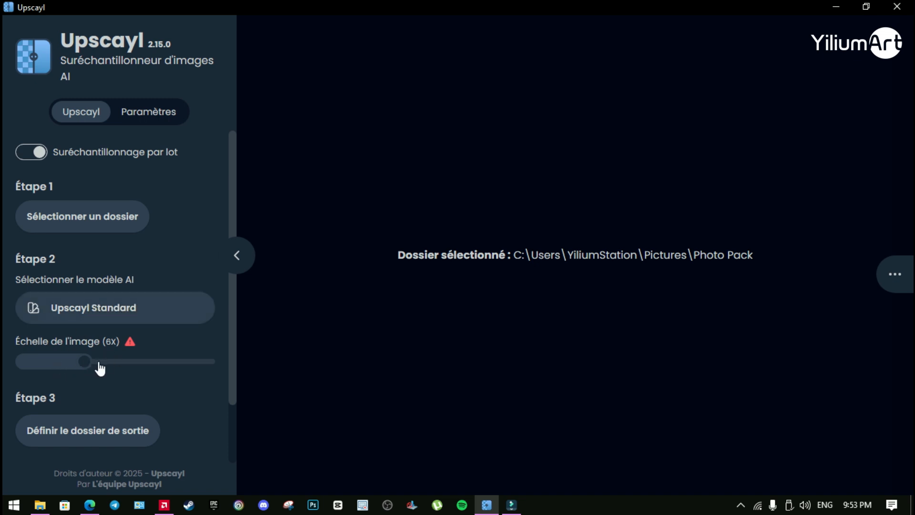
Set Photo Pack as the output folder and run the batch upscale of its images at 6X
scroll(96, 430, down, 3)
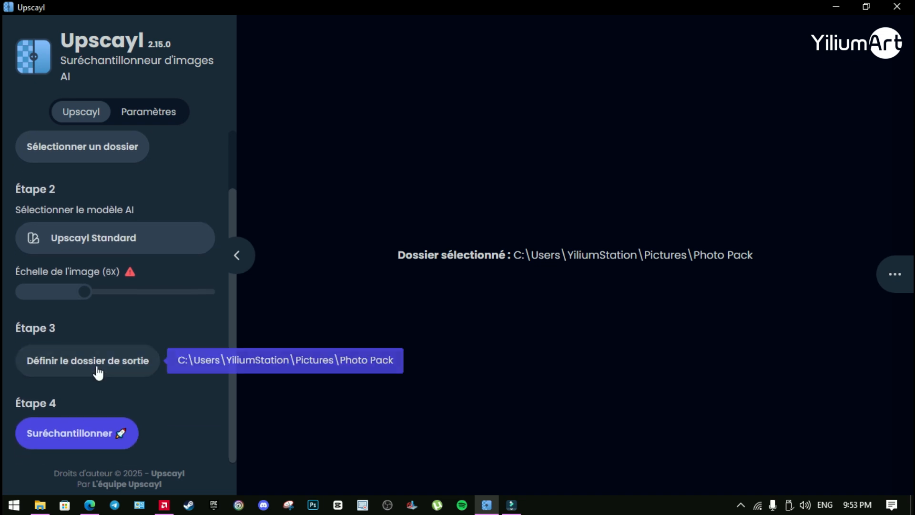
click(99, 365)
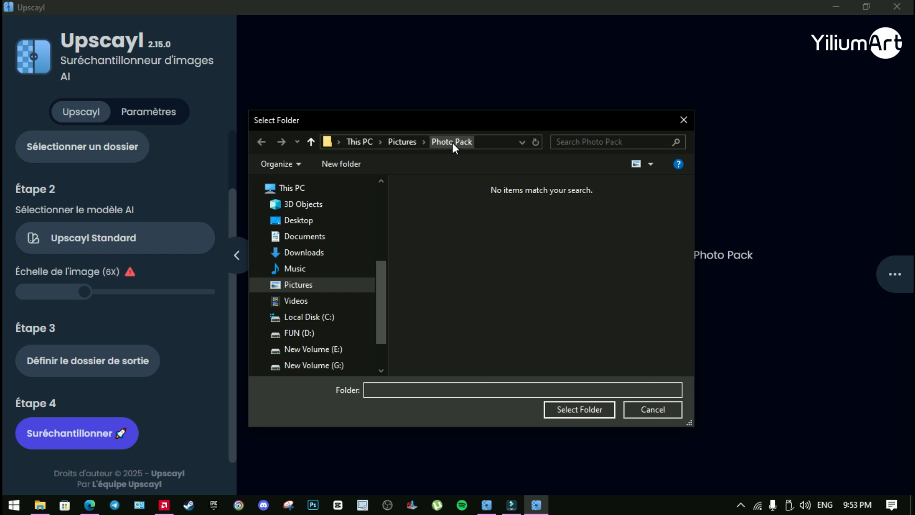
click(584, 411)
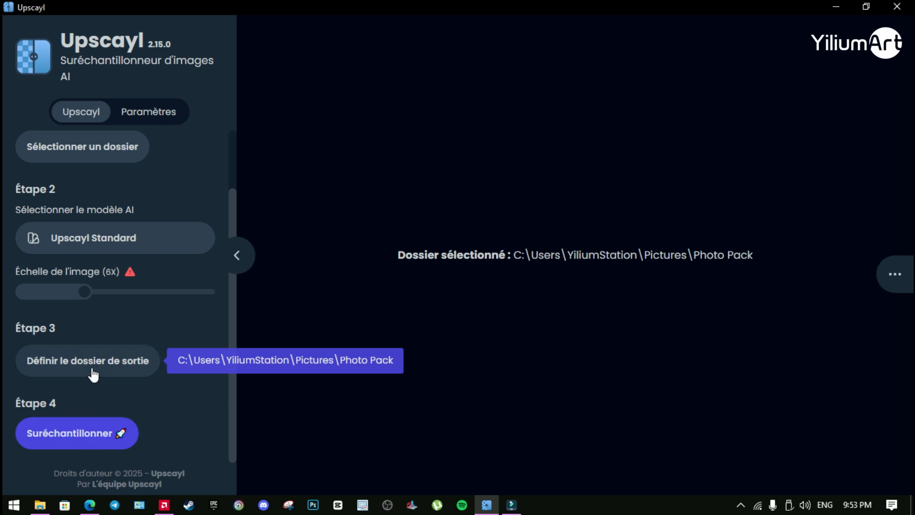
click(99, 438)
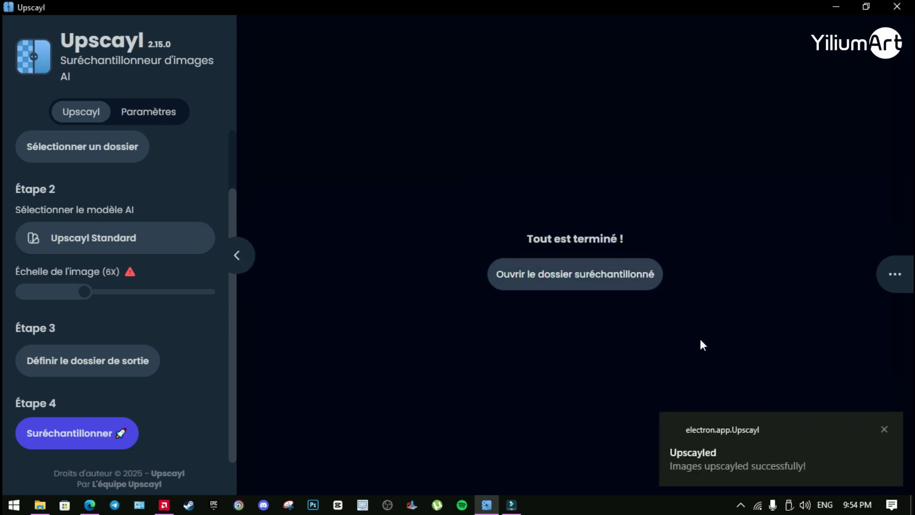
View the original low-resolution images of Photo Pack from File Explorer, enlarging kkk.jpg and images.png to check their detail
click(556, 280)
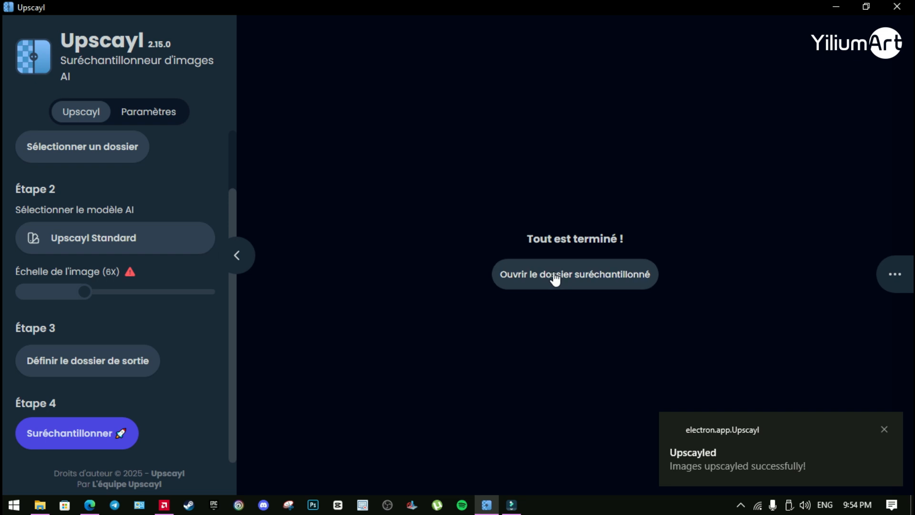
click(40, 504)
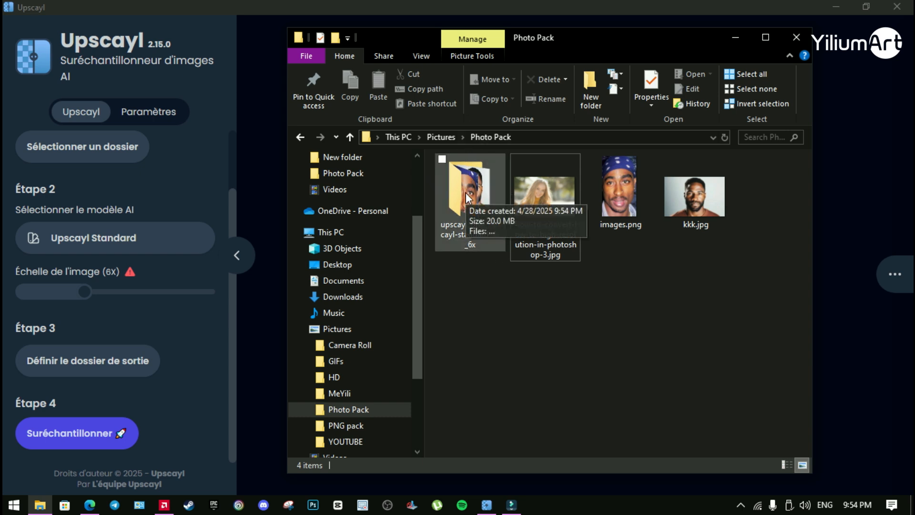
double_click(540, 199)
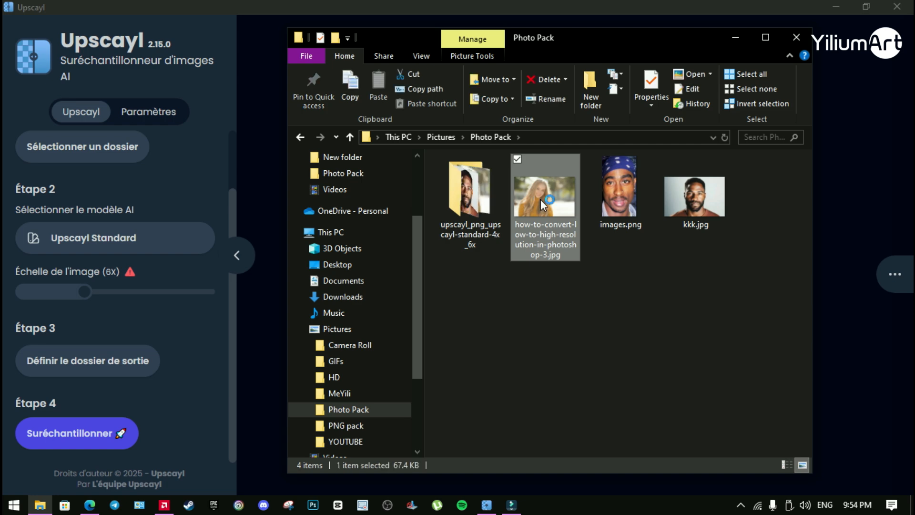
key(Right)
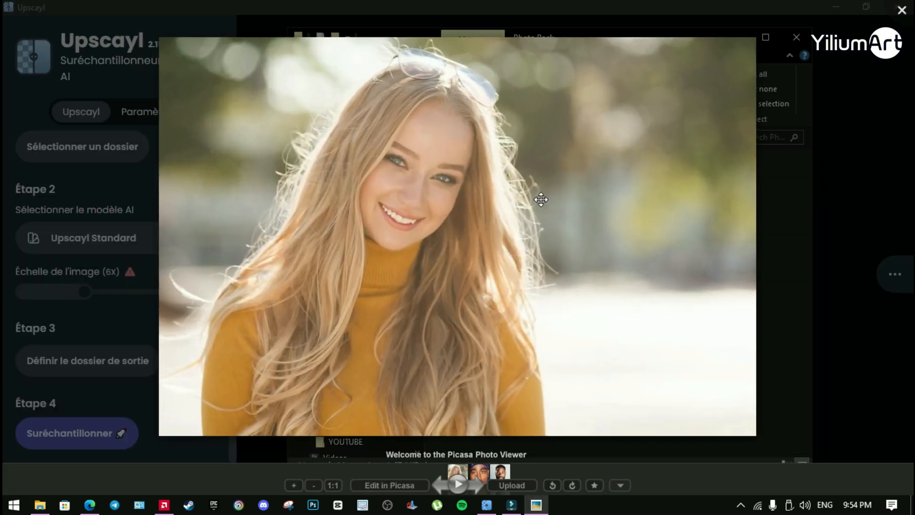
key(Right)
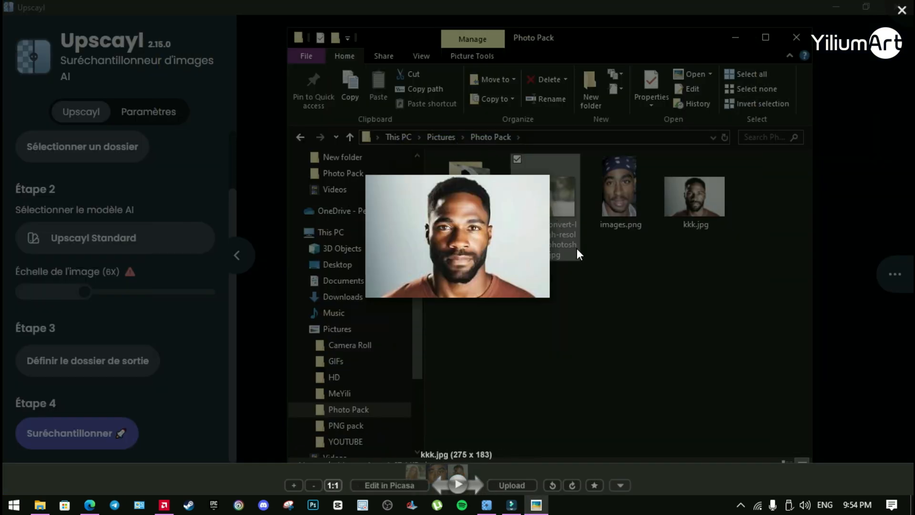
scroll(598, 277, down, 1)
scroll(600, 281, up, 1)
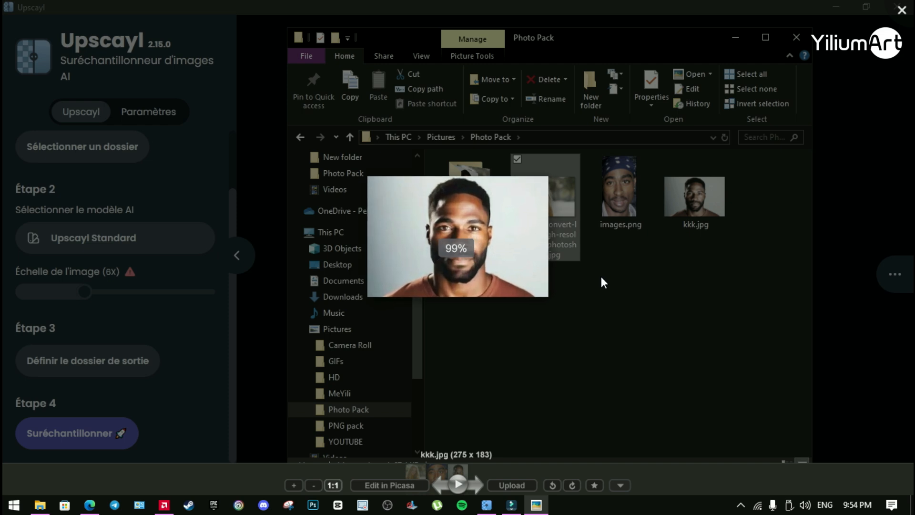
scroll(676, 328, up, 3)
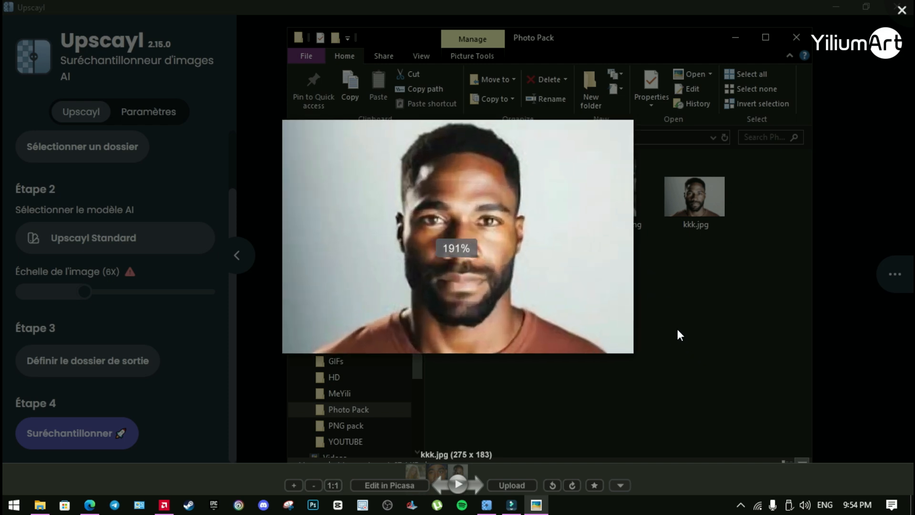
key(Left)
scroll(678, 332, up, 3)
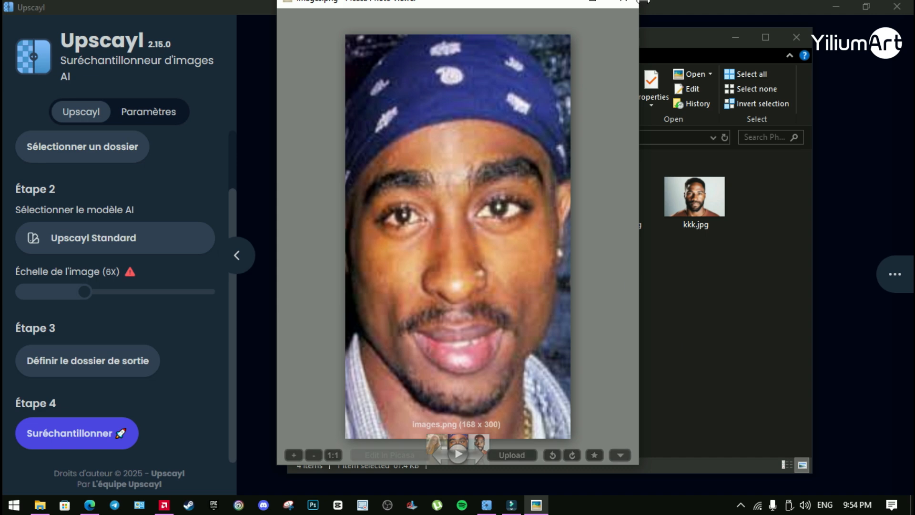
click(573, 161)
Open the upscayl_png_upscayl-standard-4x_6x folder, compare its upscaled images in the photo viewer, and close the viewer
double_click(467, 199)
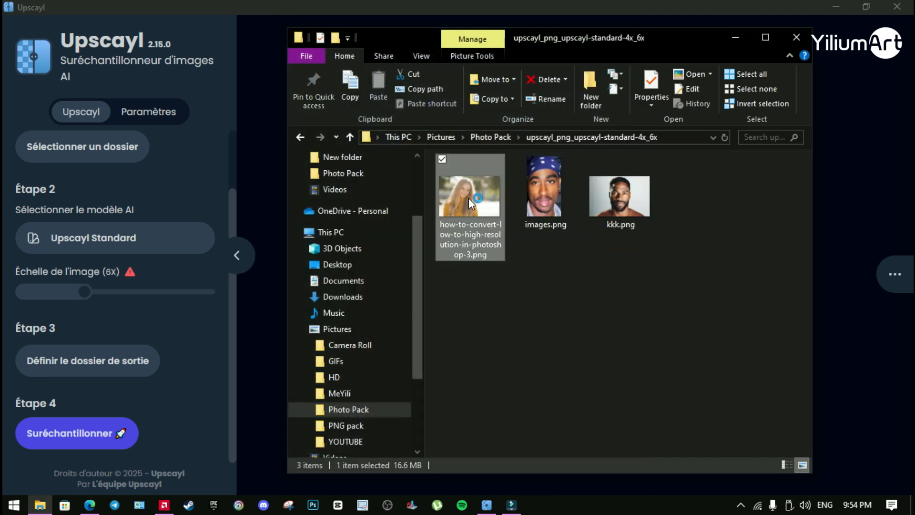
key(Right)
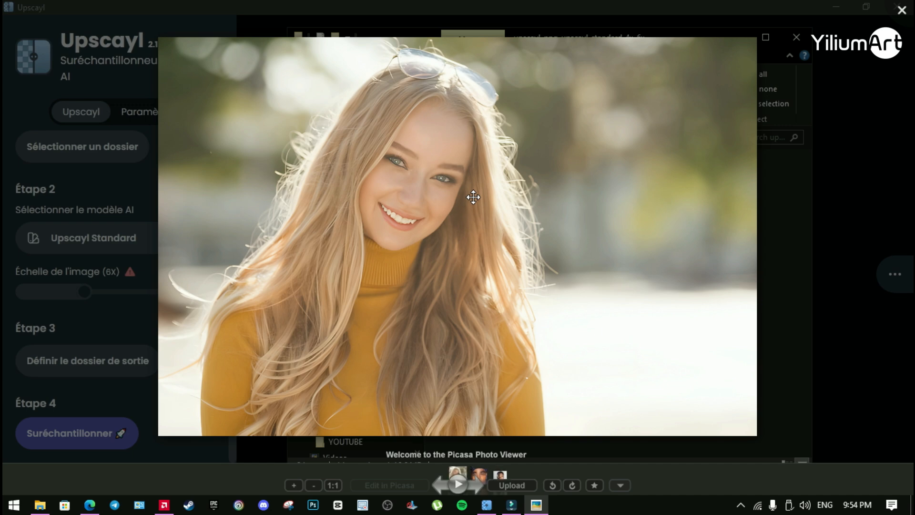
key(Right)
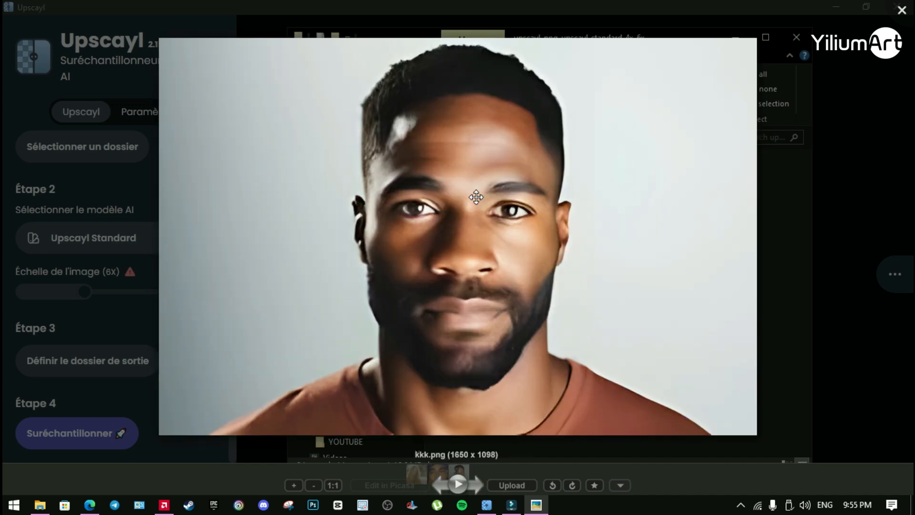
key(Left)
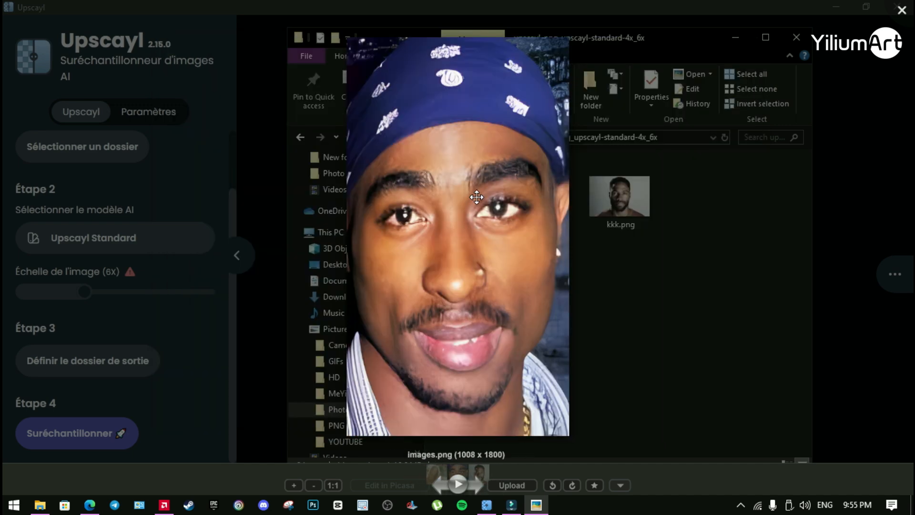
key(Right)
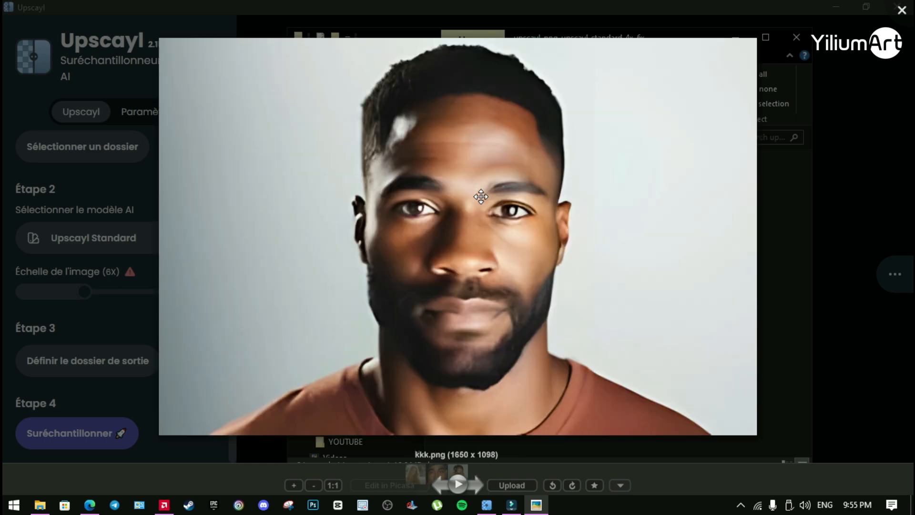
key(Left)
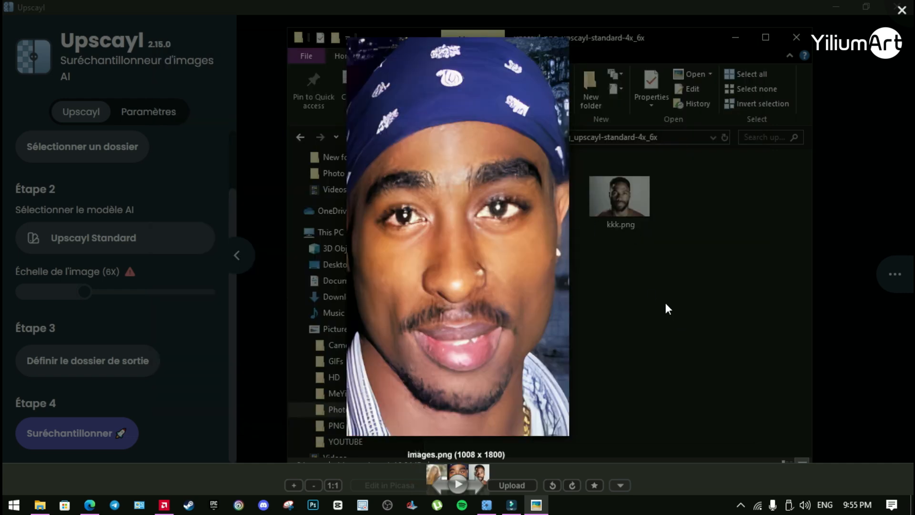
key(Escape)
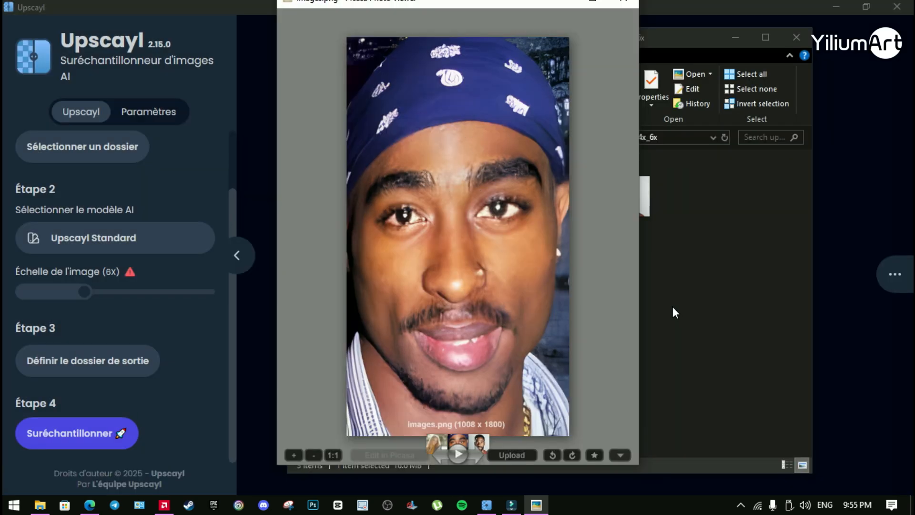
key(Escape)
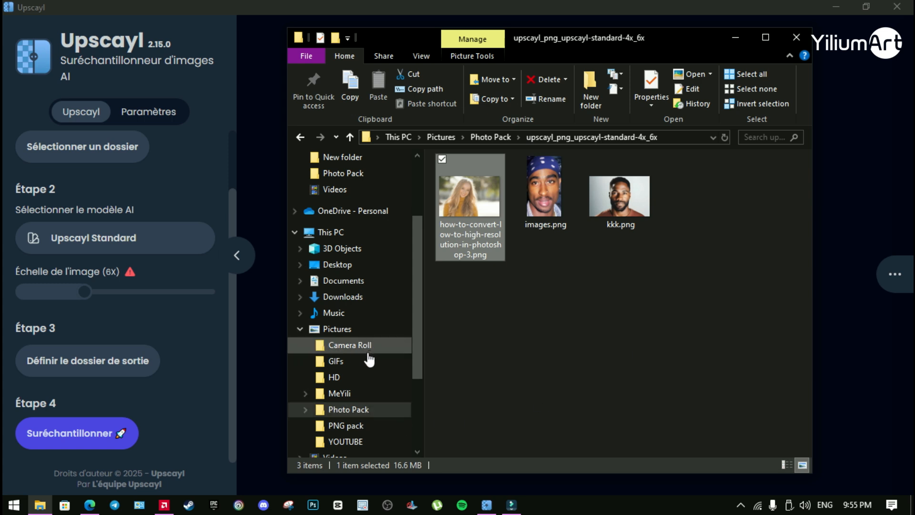
Return to Upscayl and switch batch upscaling off and back on to compare single-image and folder modes
click(276, 71)
scroll(50, 191, up, 3)
click(40, 154)
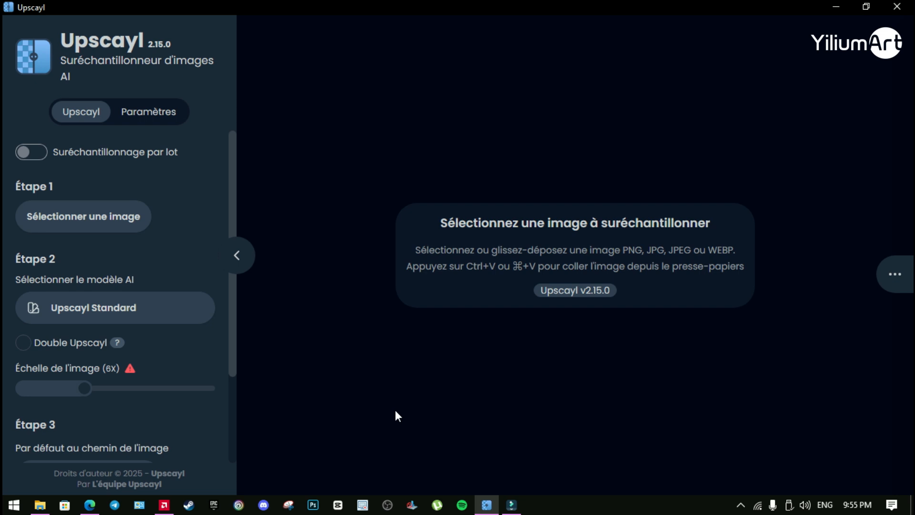
mouse_move(114, 151)
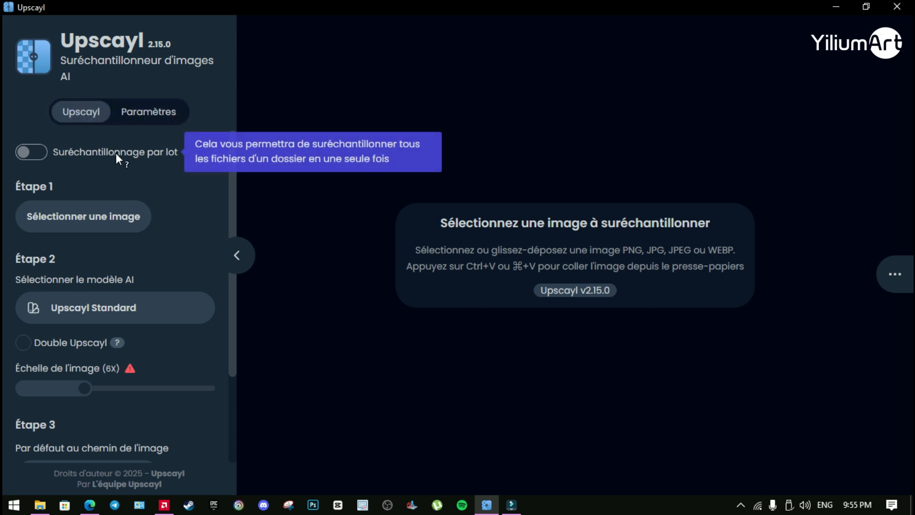
click(26, 155)
mouse_move(156, 153)
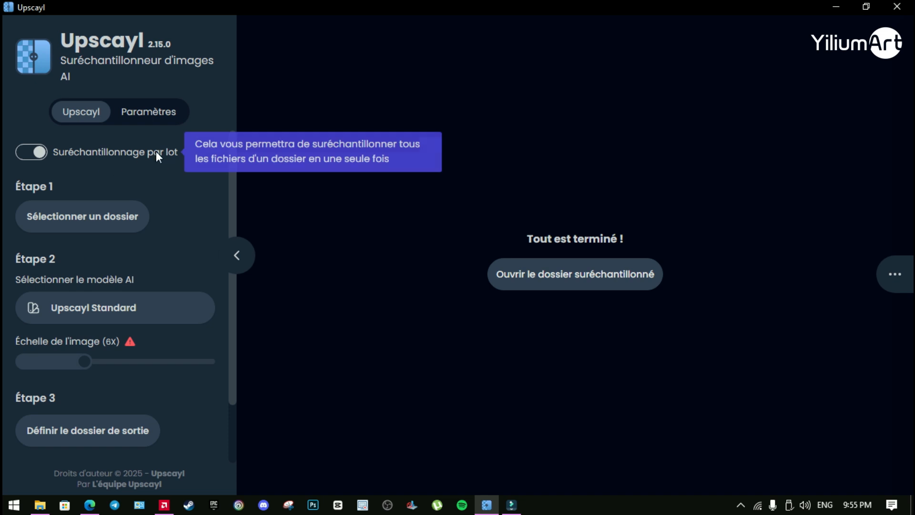